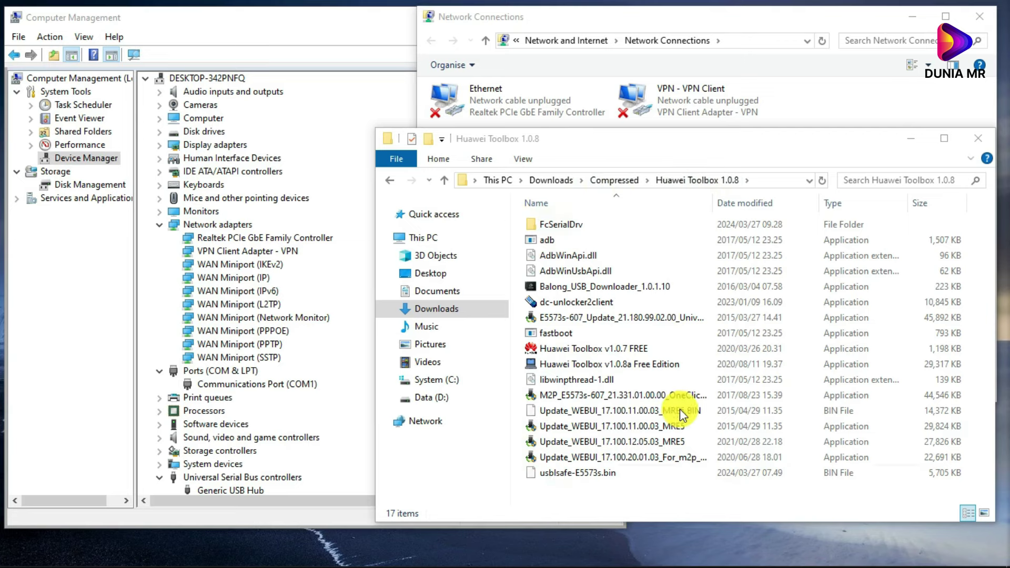
{"action": "left_click", "coordinate": [682, 333]}
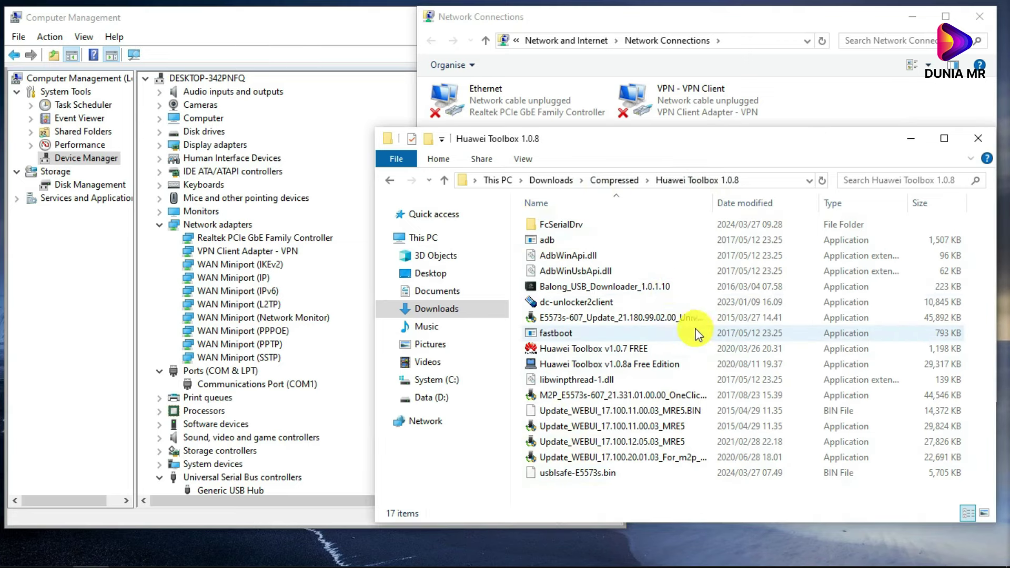
{"action": "double_click", "coordinate": [611, 284]}
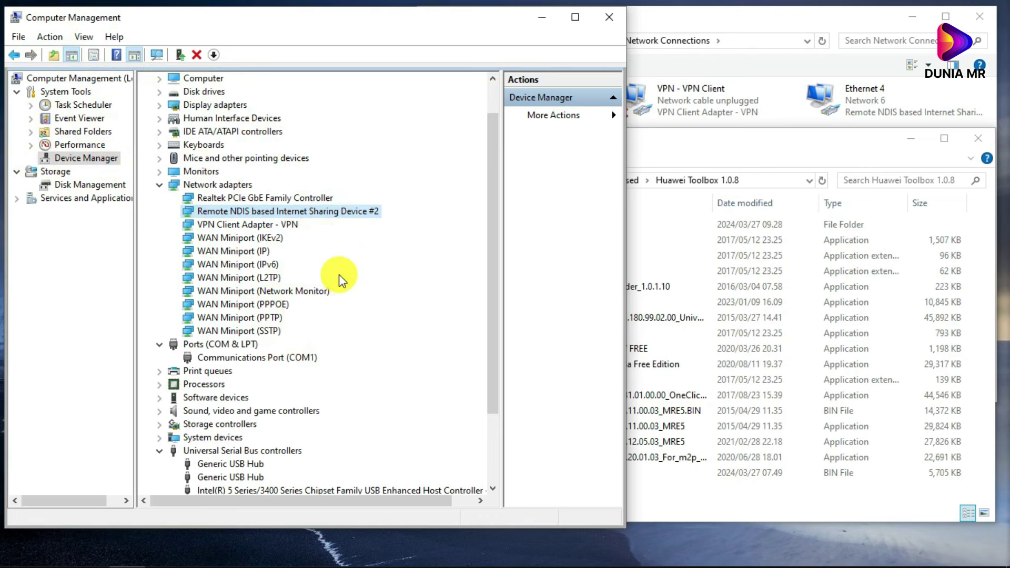
Examine the entries under Ports (COM & LPT) in Device Manager with the modem connected
{"action": "left_click", "coordinate": [261, 358]}
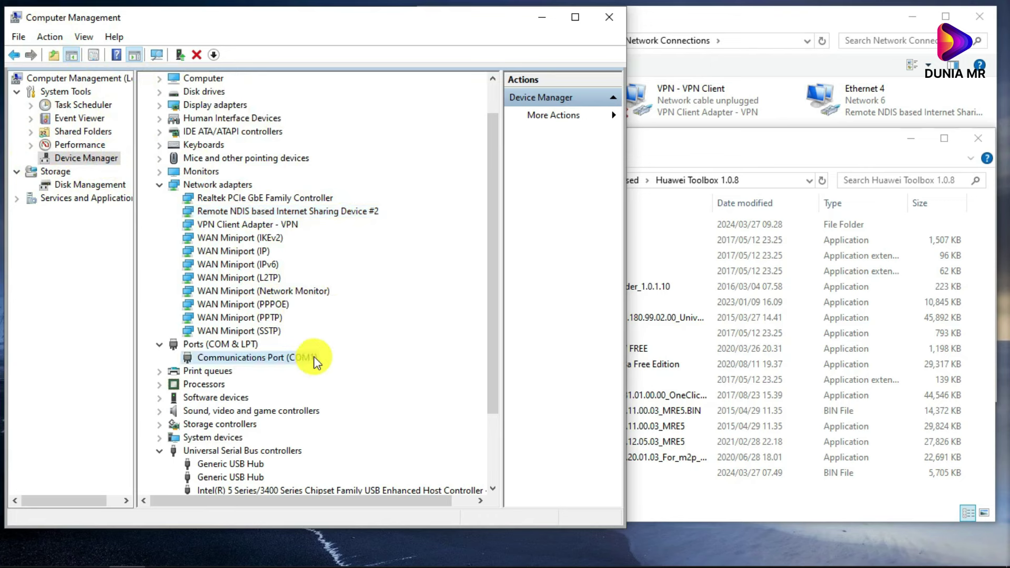
{"action": "scroll", "coordinate": [305, 340], "scroll_direction": "down", "scroll_amount": 1}
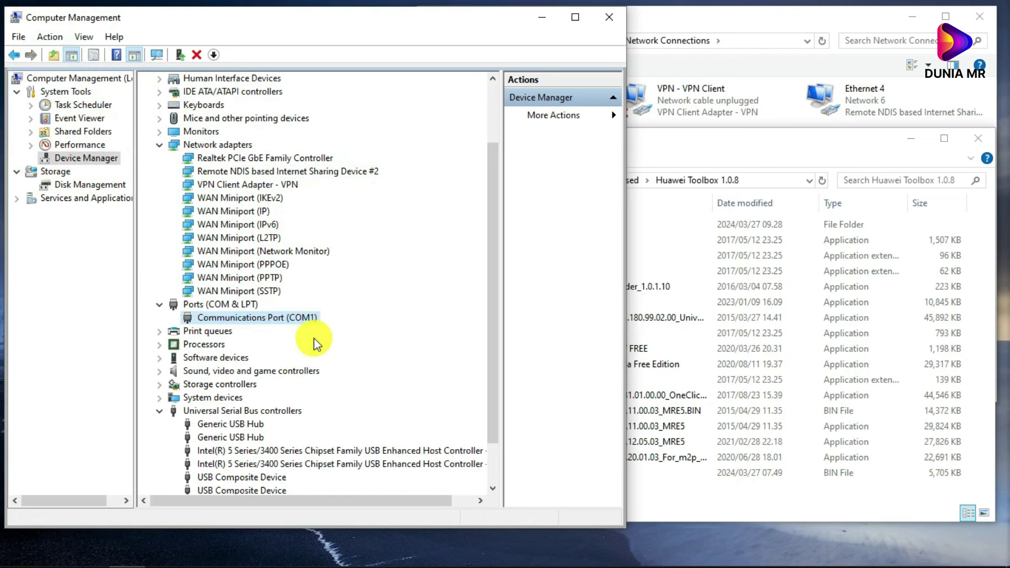
{"action": "left_click", "coordinate": [229, 303]}
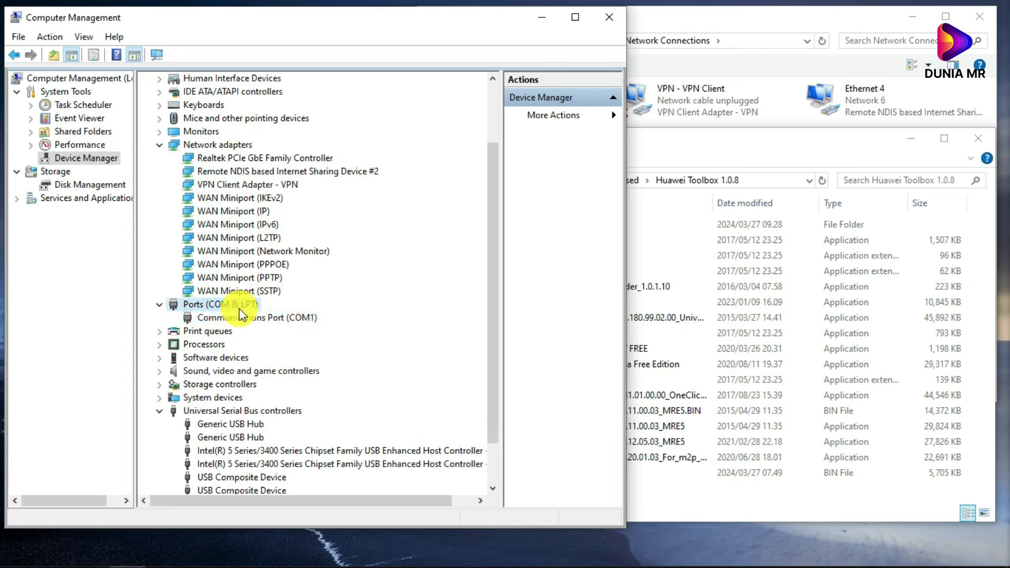
{"action": "left_click", "coordinate": [279, 318]}
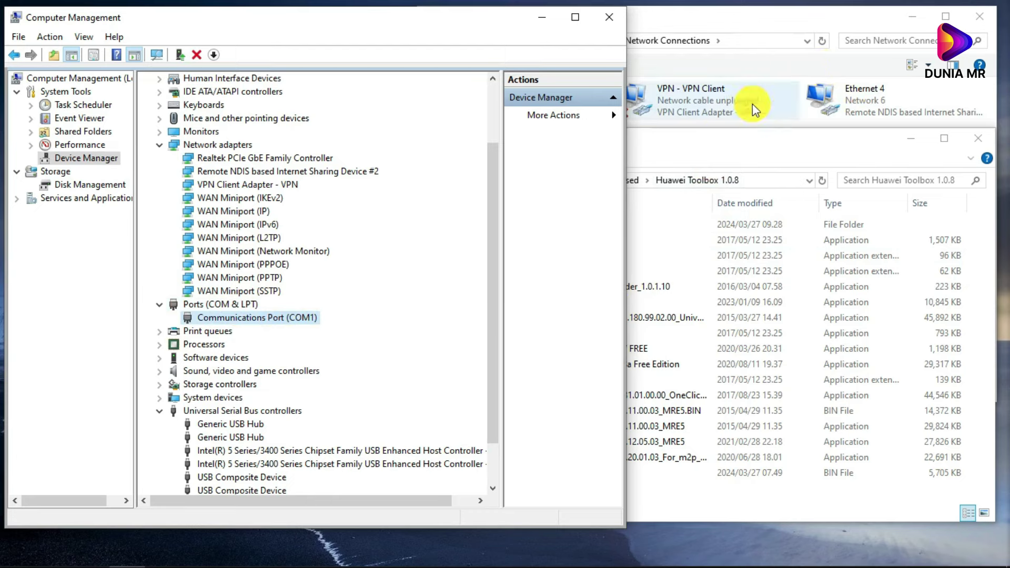
Open the FcSerialDrv folder inside Huawei Toolbox 1.0.8 and run DriverSetup from it
{"action": "left_click", "coordinate": [681, 140]}
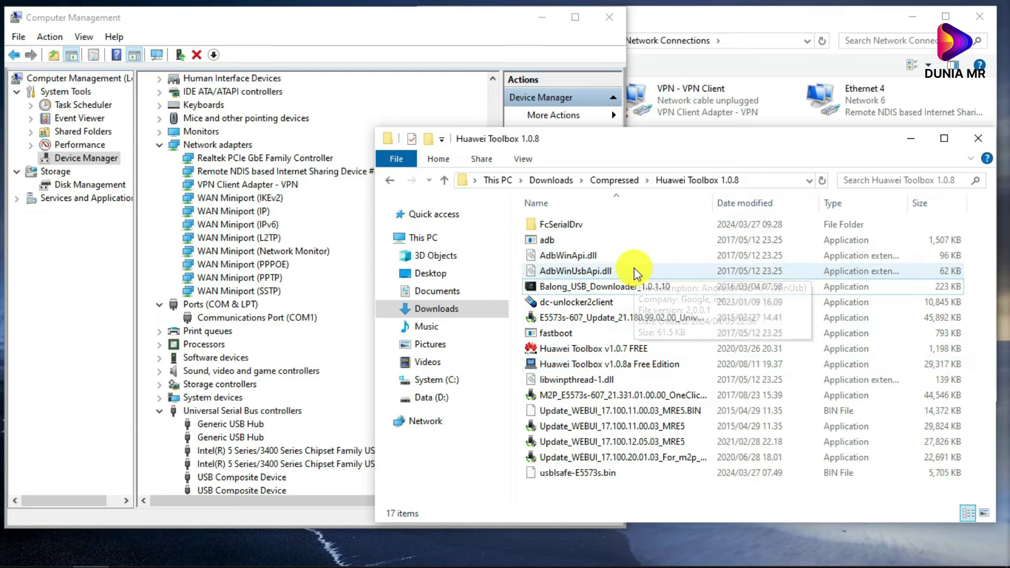
{"action": "left_click", "coordinate": [565, 304]}
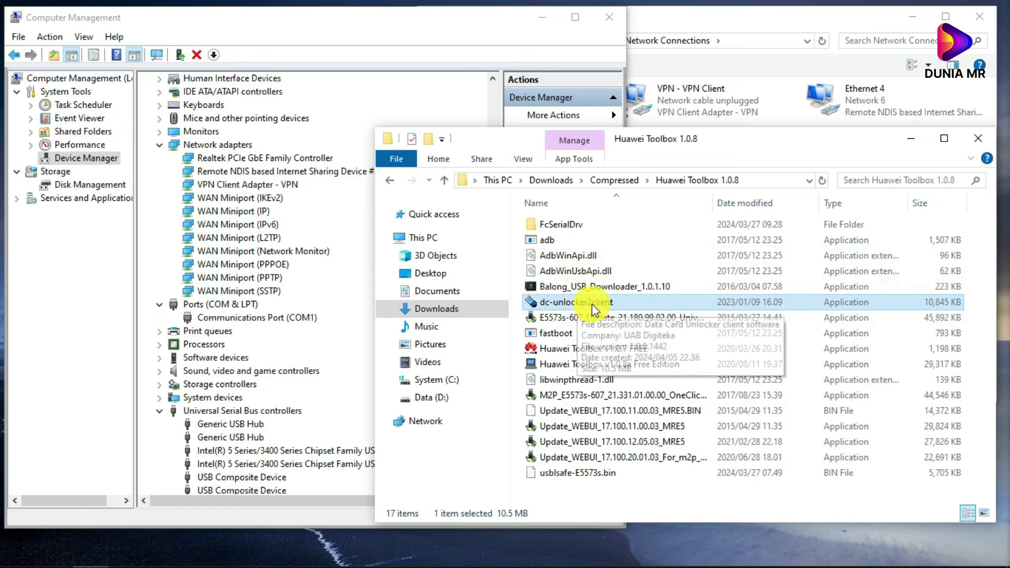
{"action": "double_click", "coordinate": [543, 222]}
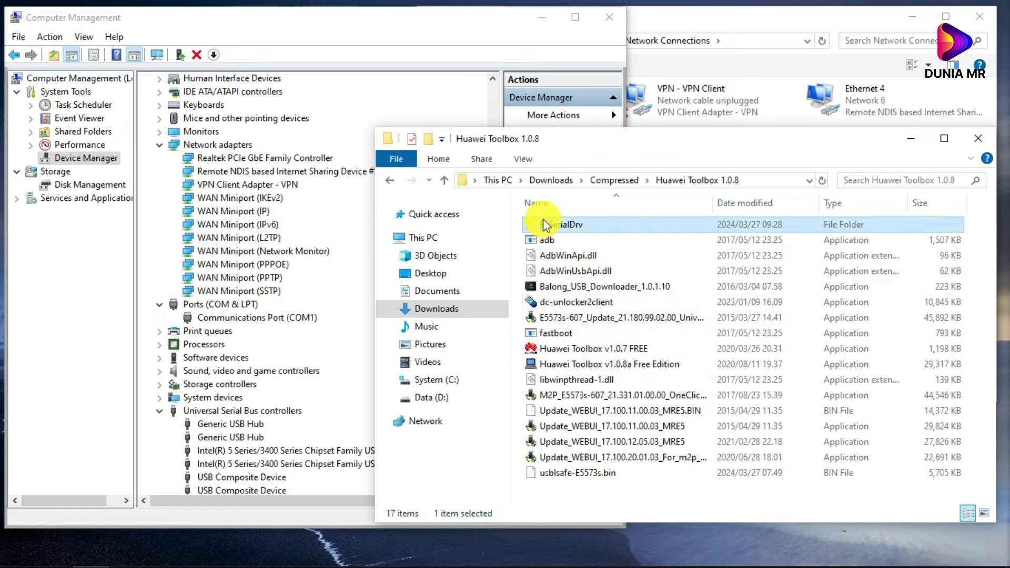
{"action": "key", "text": "alt+Left"}
{"action": "double_click", "coordinate": [556, 224]}
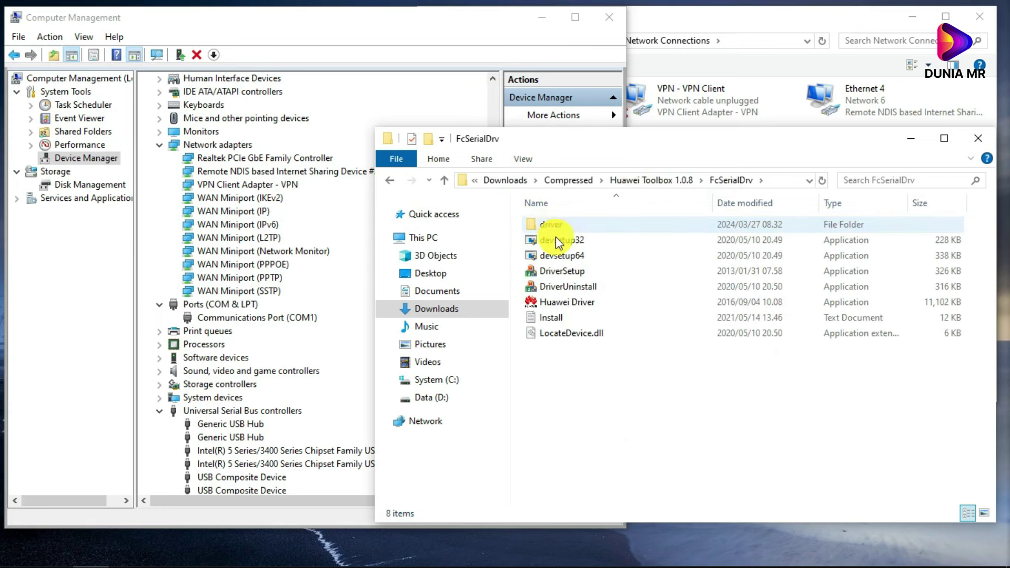
{"action": "left_click", "coordinate": [566, 272]}
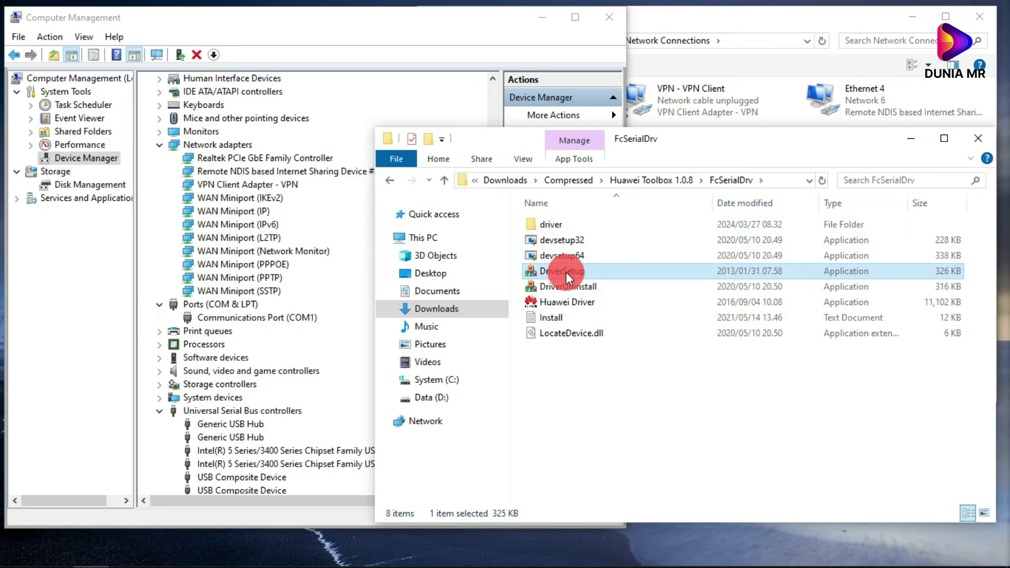
{"action": "left_click", "coordinate": [576, 301]}
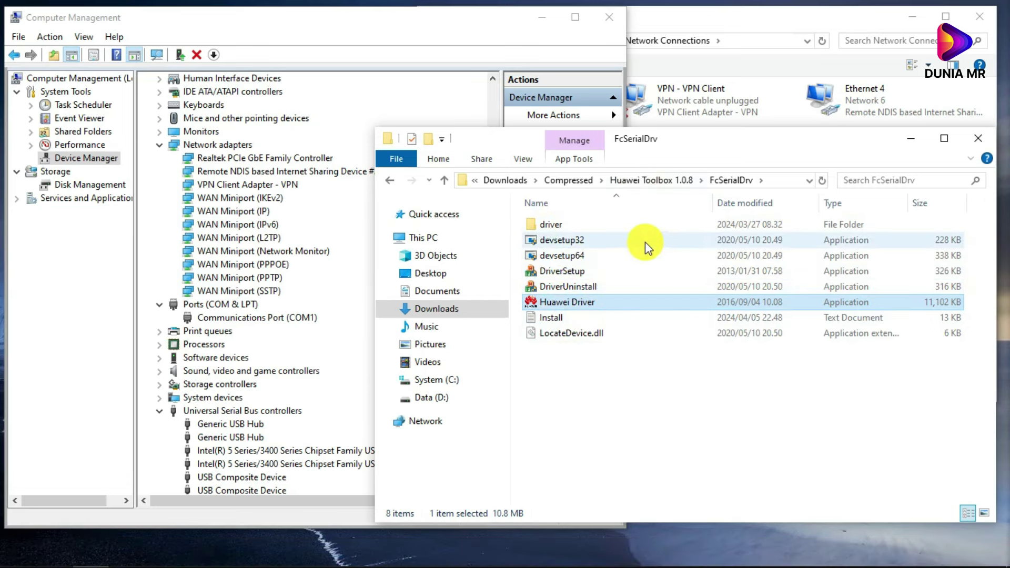
Switch to Smadav, disable its antivirus protection and close its window
{"action": "left_click", "coordinate": [199, 561]}
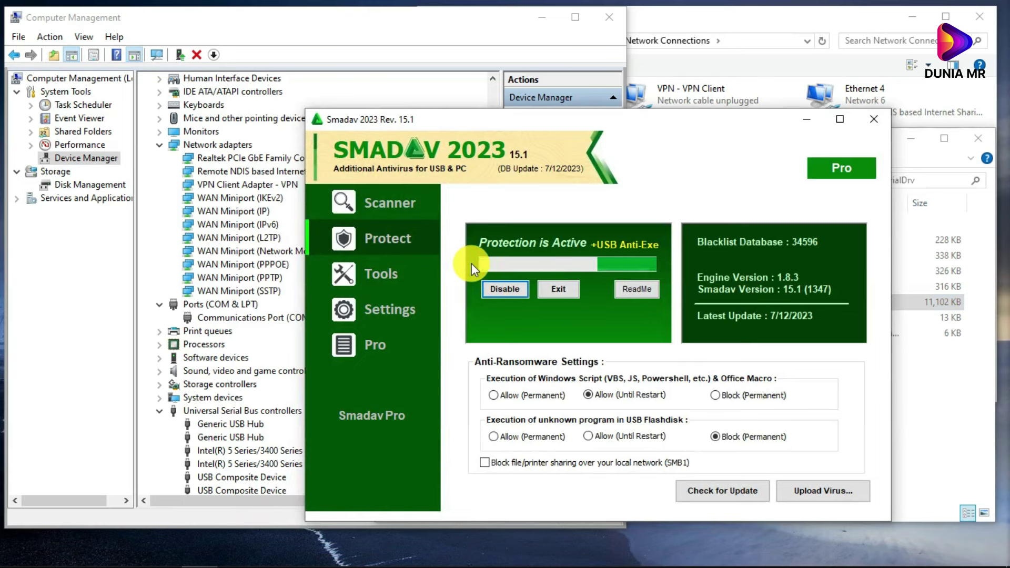
{"action": "left_click", "coordinate": [494, 289]}
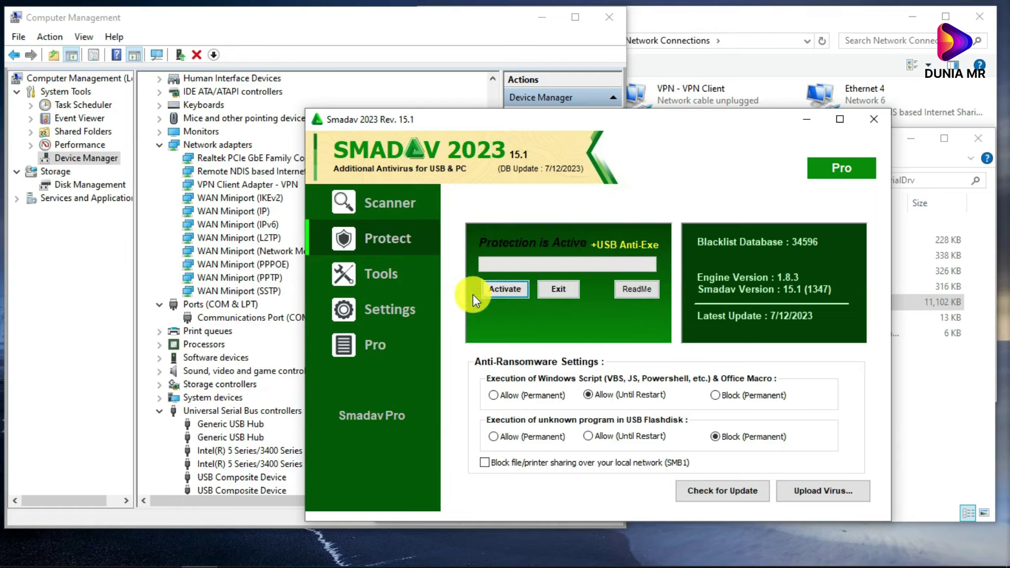
{"action": "left_click", "coordinate": [865, 126]}
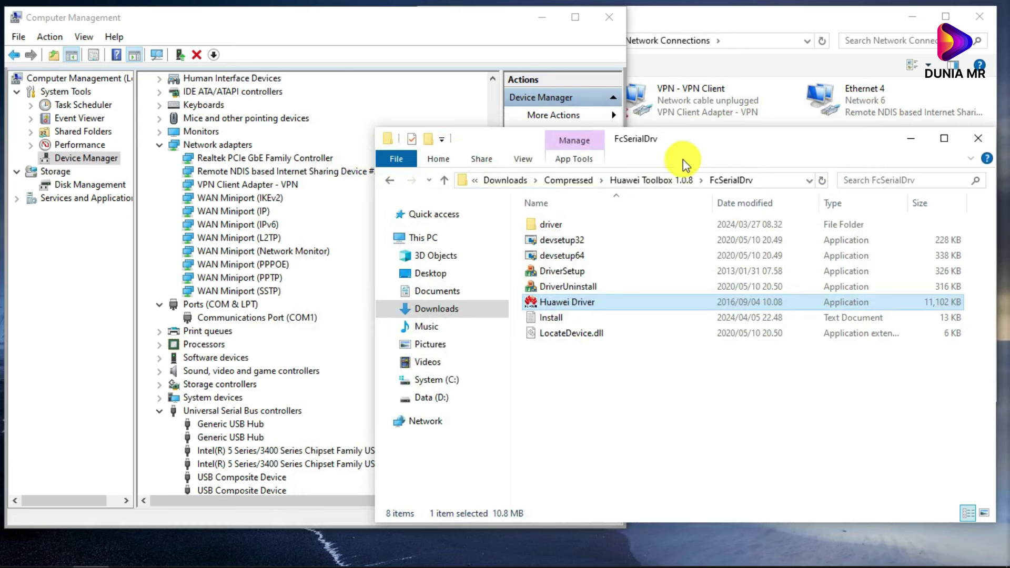
Run DriverSetup again, and install the DataCard Driver using the Huawei Driver tool
{"action": "left_click", "coordinate": [552, 278]}
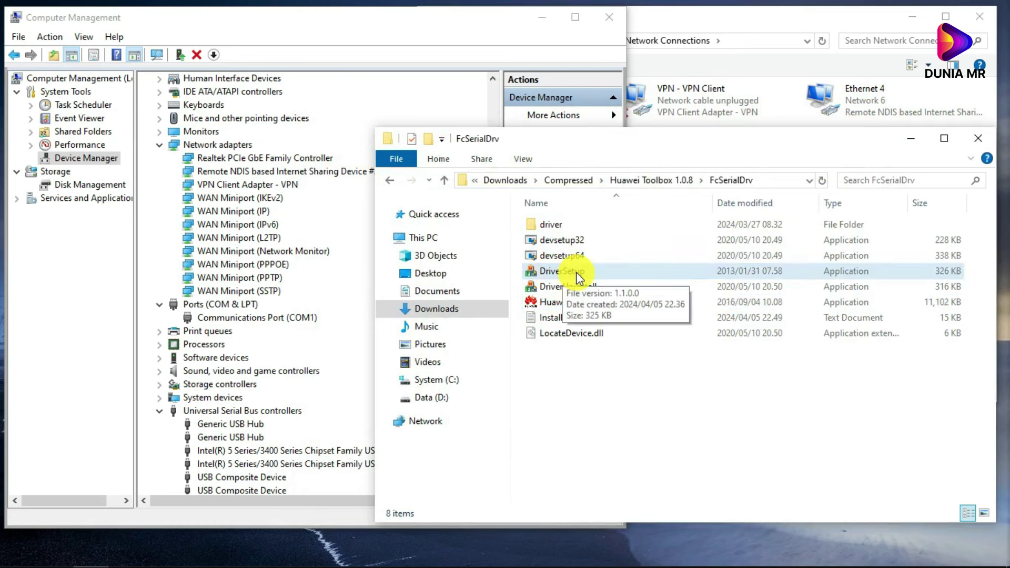
{"action": "left_click", "coordinate": [542, 301]}
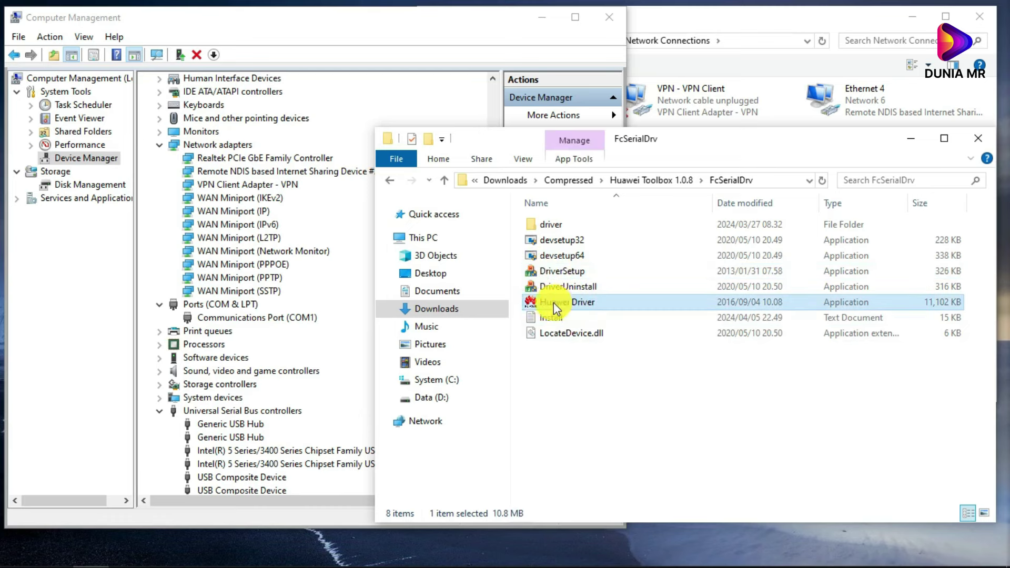
{"action": "double_click", "coordinate": [550, 305]}
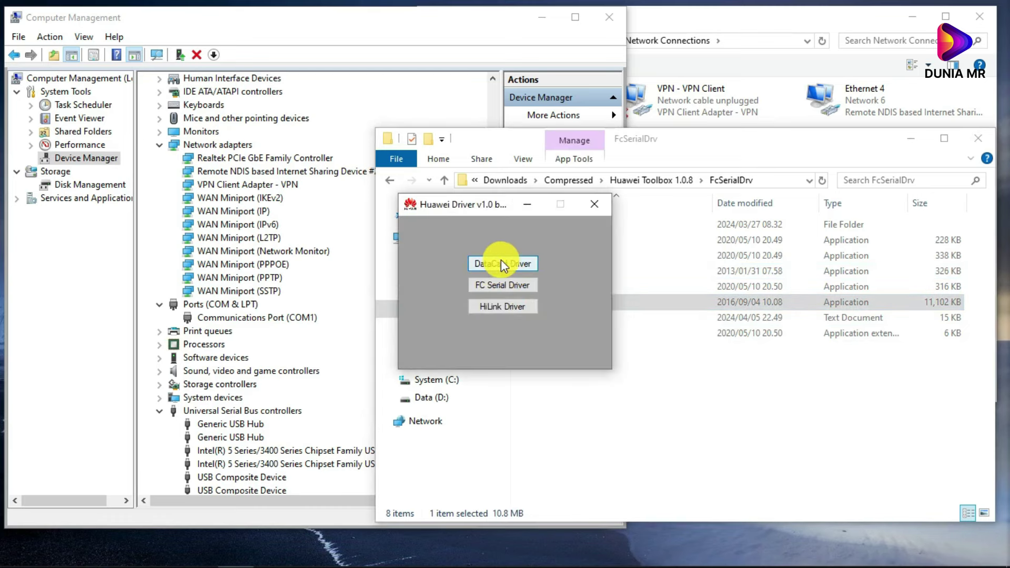
{"action": "left_click", "coordinate": [500, 264]}
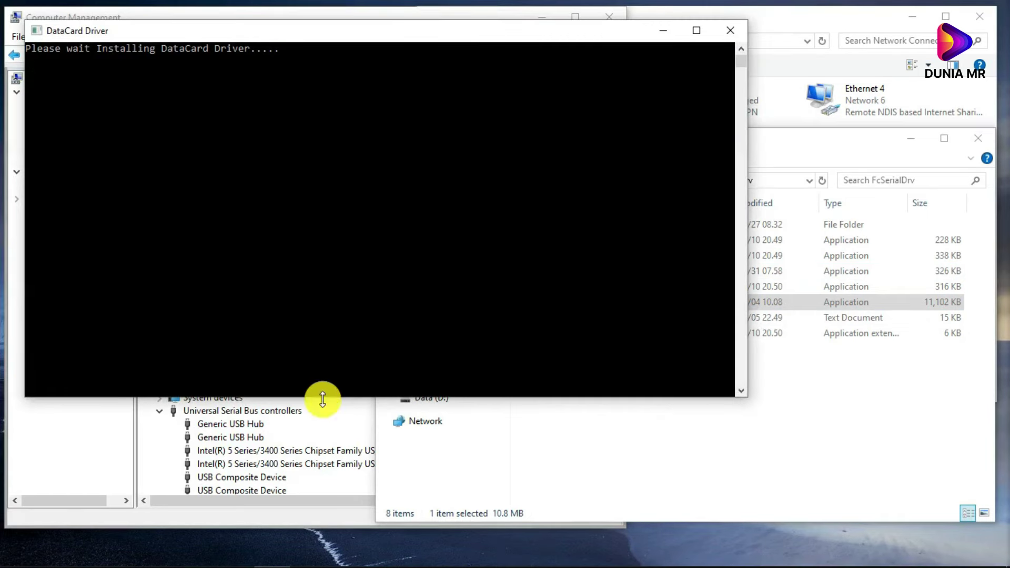
Check the USB controllers and COM ports in Device Manager, and return to the Huawei Driver tool
{"action": "left_click", "coordinate": [224, 442]}
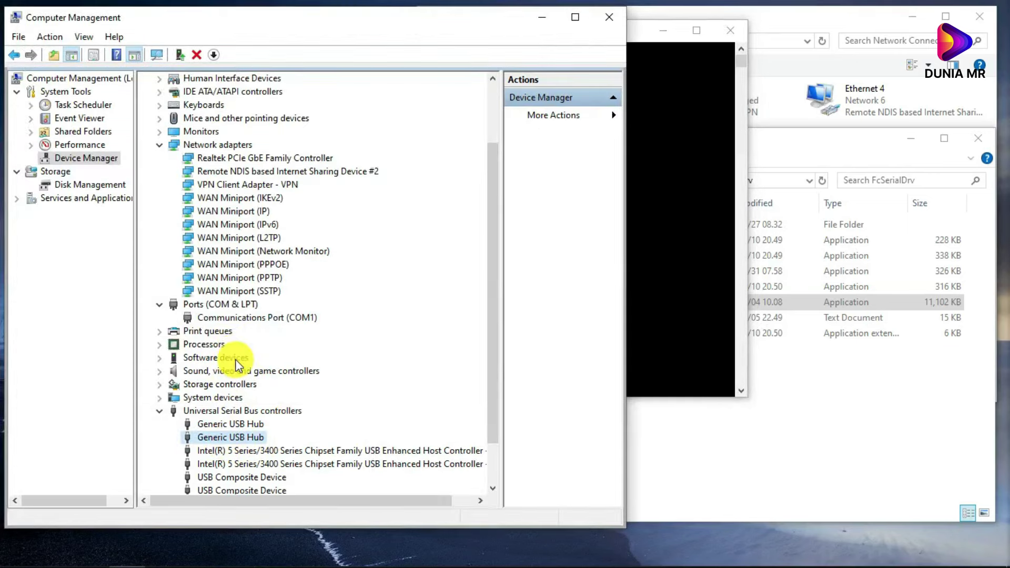
{"action": "left_click", "coordinate": [225, 320]}
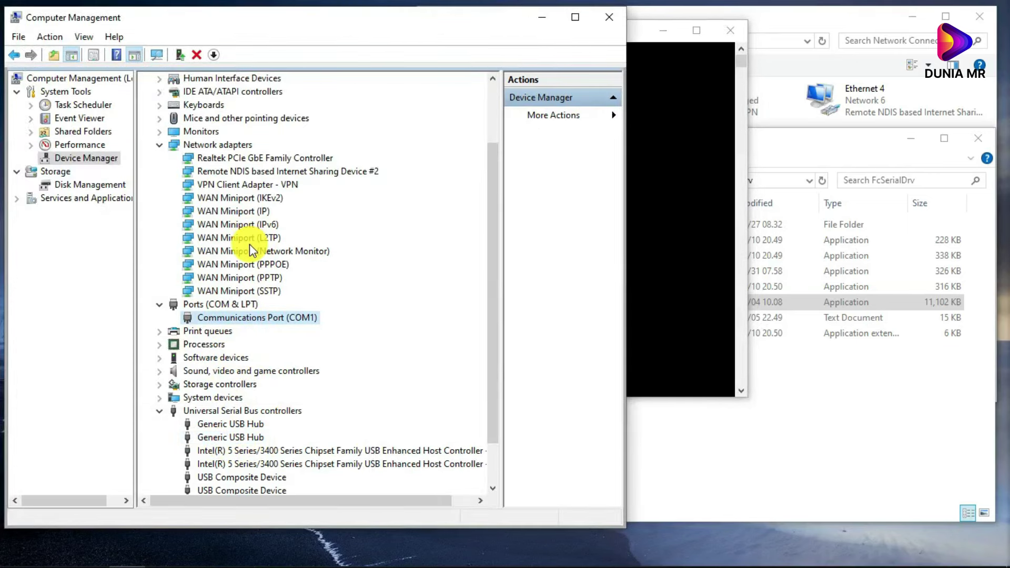
{"action": "left_click", "coordinate": [639, 55]}
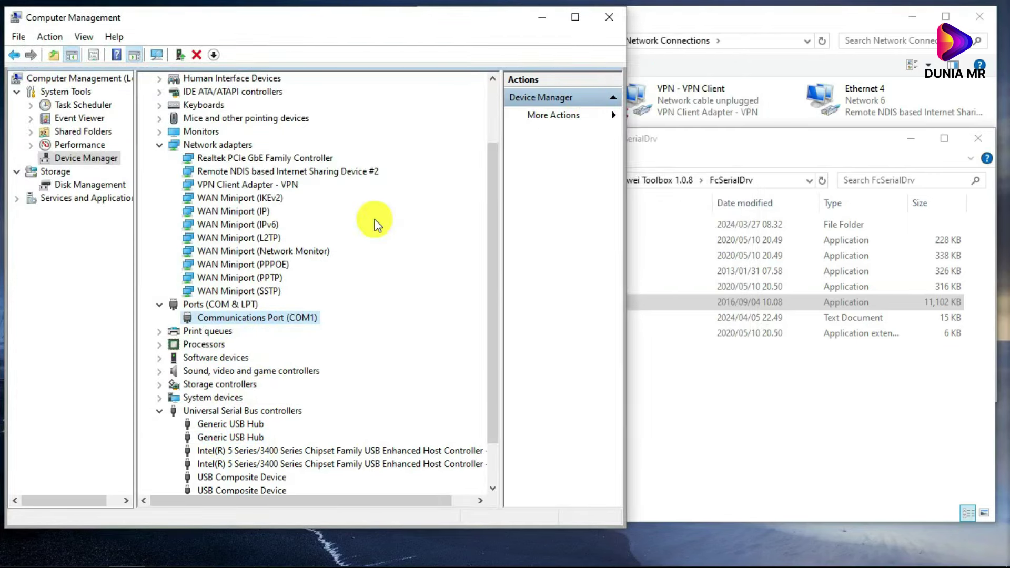
{"action": "left_click", "coordinate": [667, 428]}
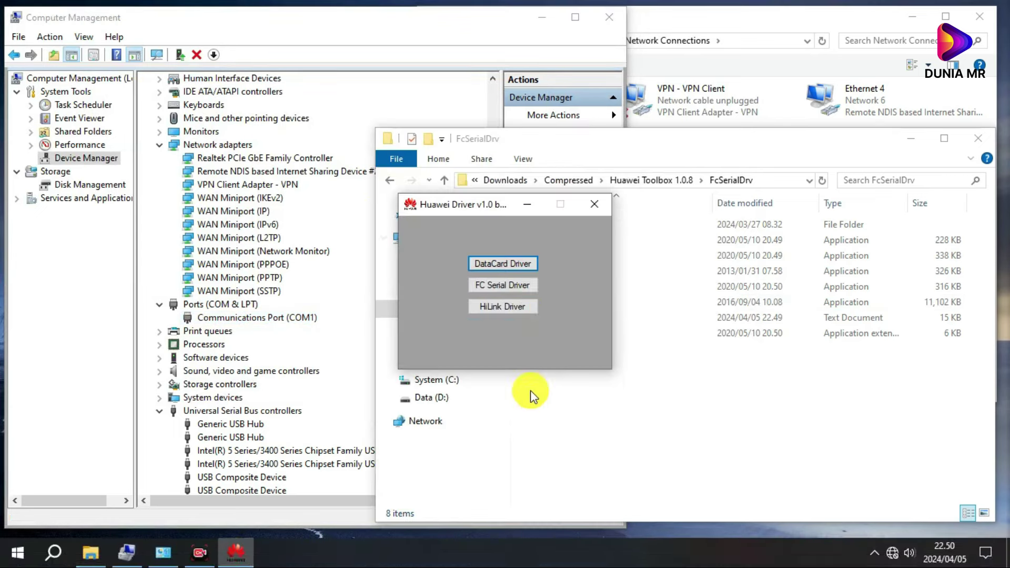
Install the FC Serial Driver and the HiLink Driver, accepting the re-installation, and close the Huawei Driver tool
{"action": "left_click", "coordinate": [479, 286]}
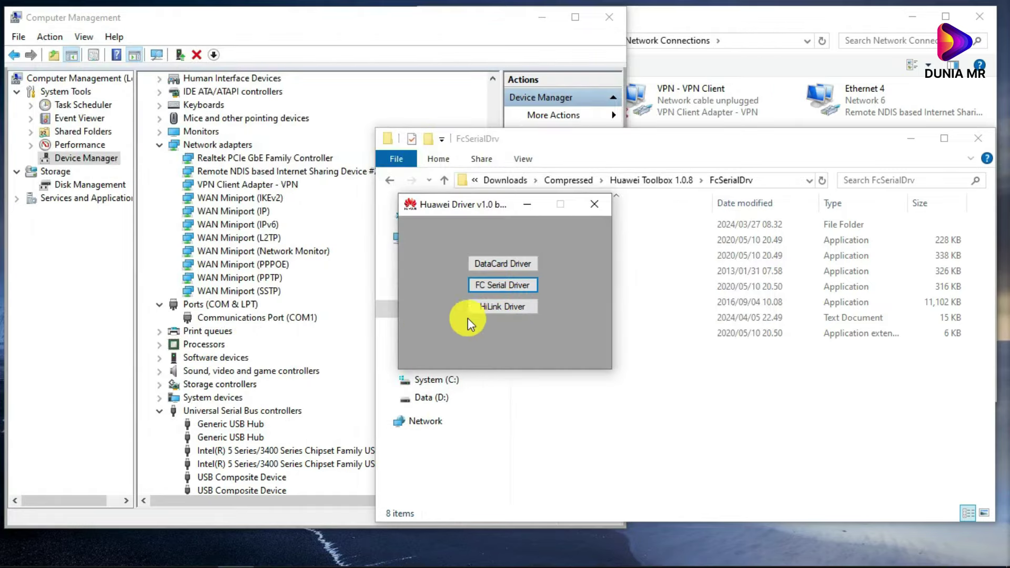
{"action": "left_click", "coordinate": [501, 308]}
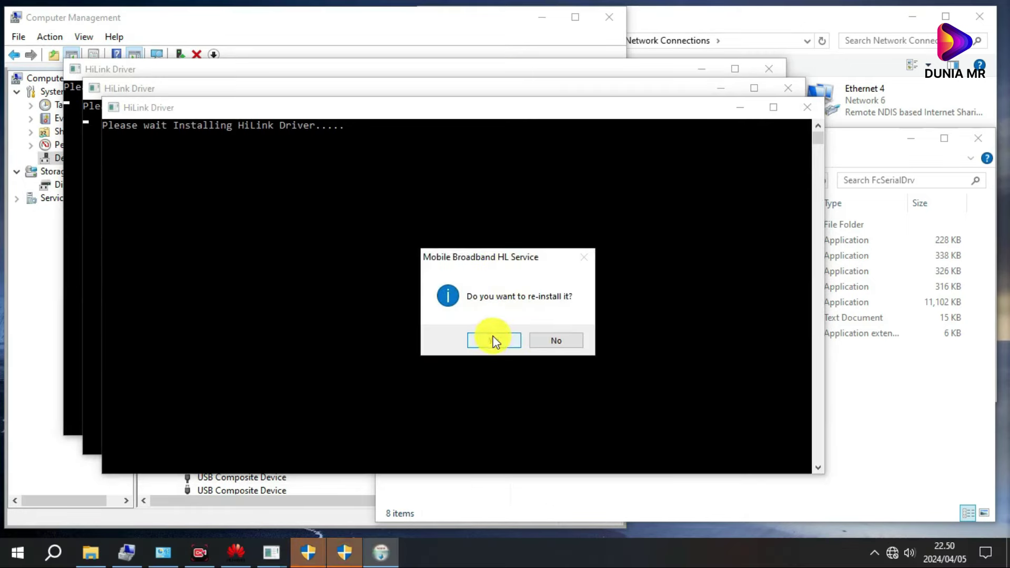
{"action": "left_click", "coordinate": [493, 340]}
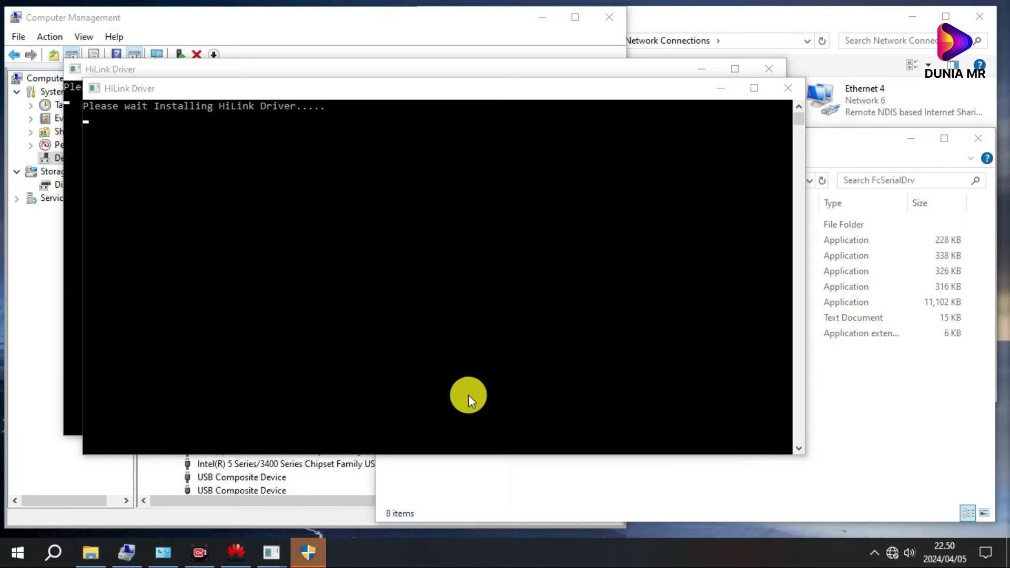
{"action": "left_click", "coordinate": [488, 341]}
{"action": "left_click", "coordinate": [988, 18]}
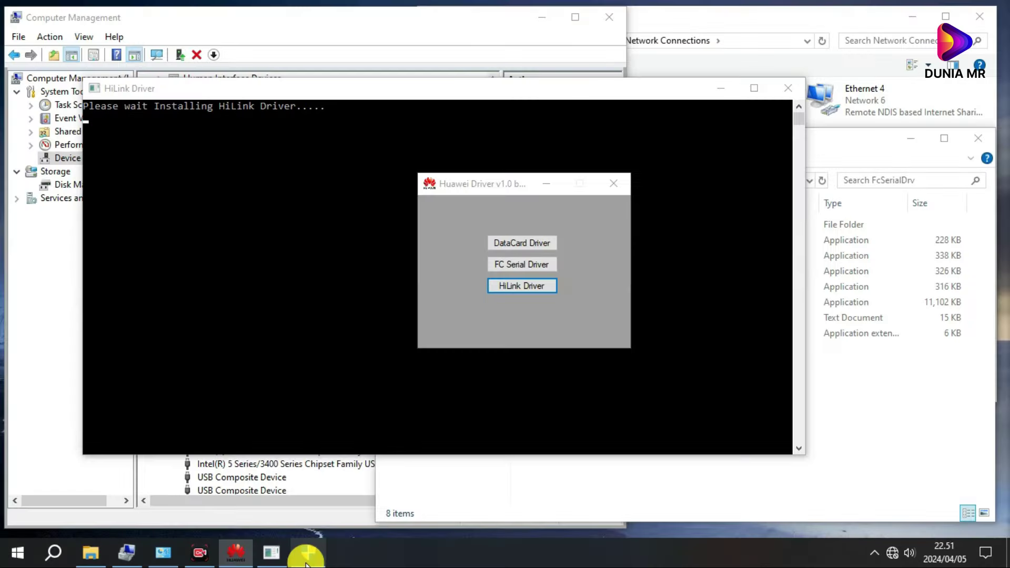
{"action": "left_click", "coordinate": [498, 343]}
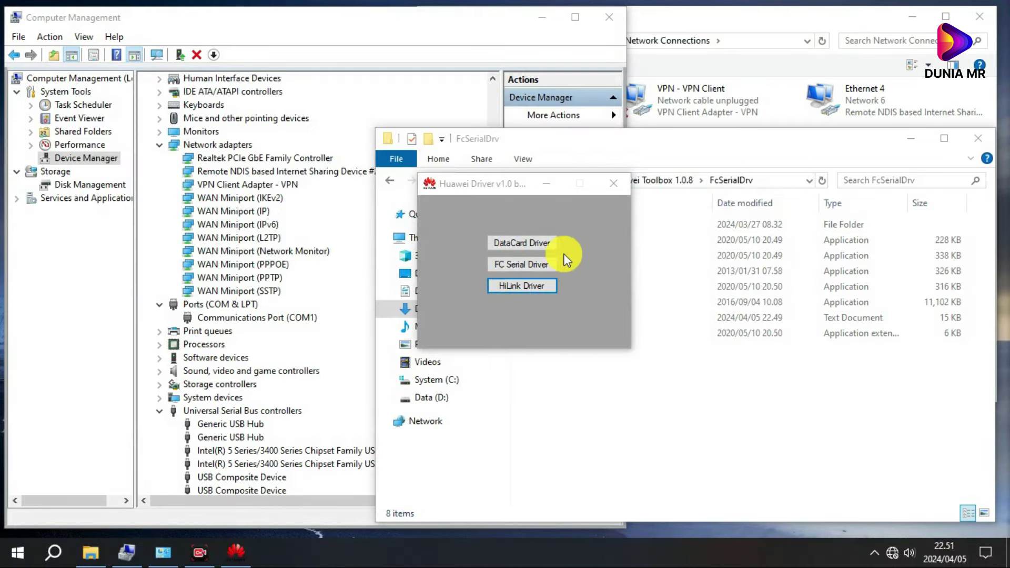
{"action": "left_click", "coordinate": [605, 184]}
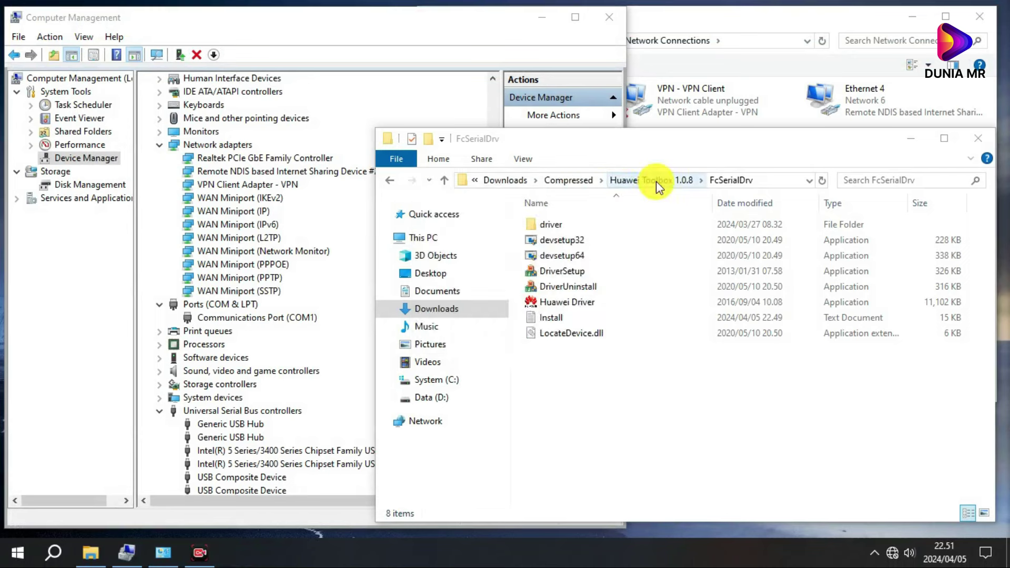
Return to the Huawei Toolbox 1.0.8 folder and launch dc-unlocker2client
{"action": "left_click", "coordinate": [656, 181]}
{"action": "left_click", "coordinate": [561, 495]}
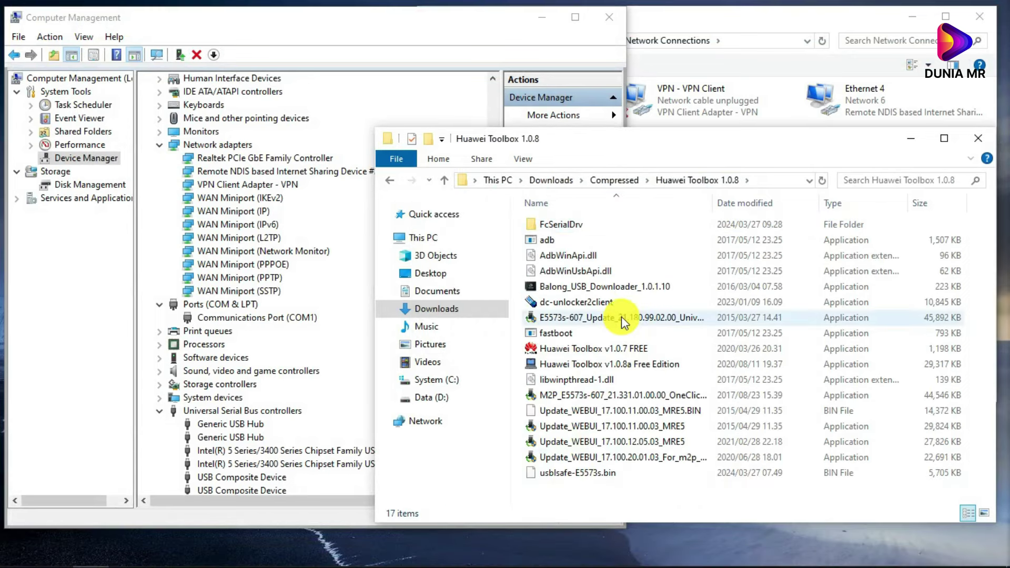
{"action": "left_click", "coordinate": [572, 302]}
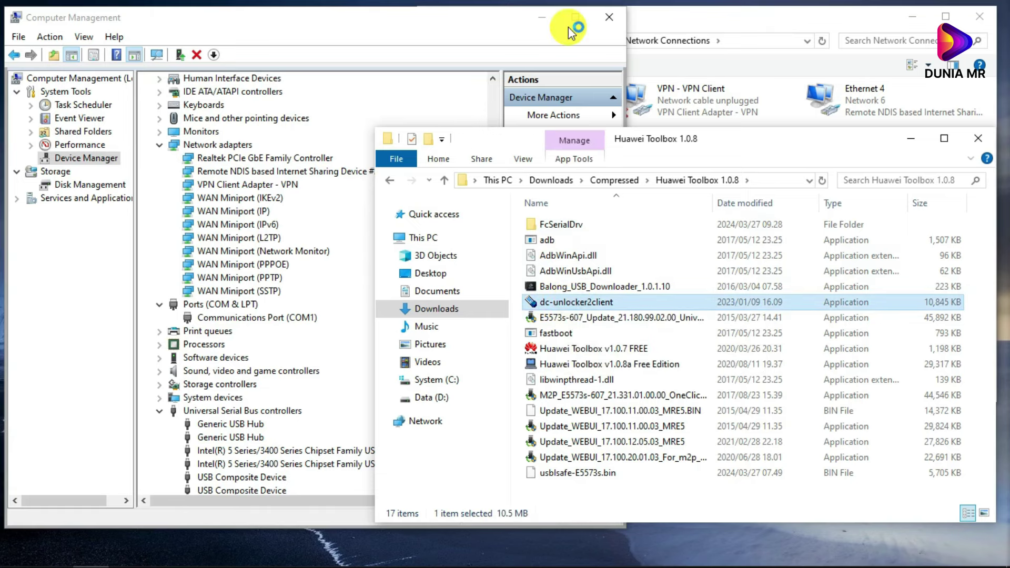
{"action": "left_click", "coordinate": [267, 172]}
{"action": "left_click", "coordinate": [729, 17]}
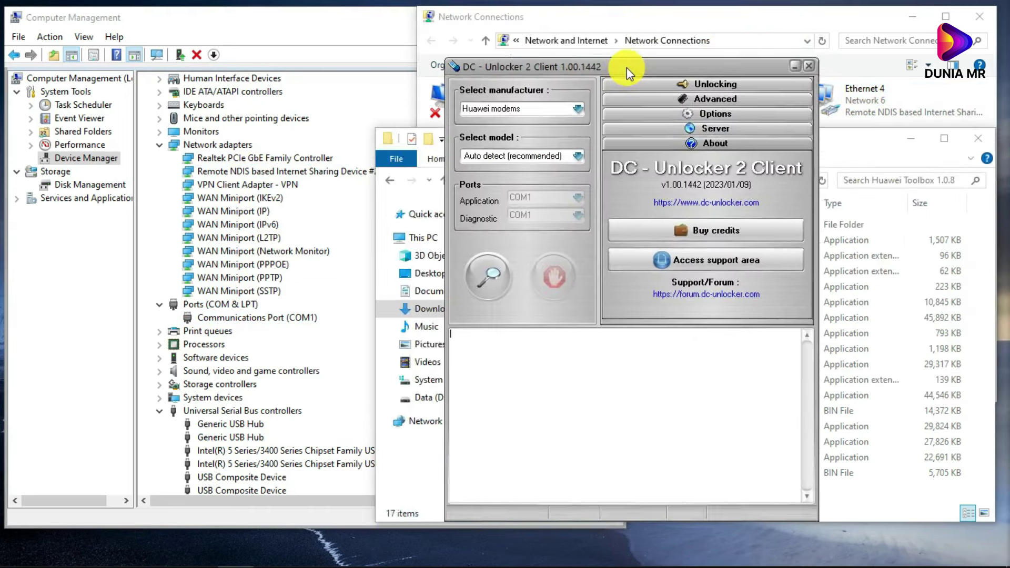
Detect the connected modem with Huawei modems as manufacturer and Auto detect as model, and check the Network Connections window
{"action": "left_click_drag", "start_coordinate": [627, 67], "coordinate": [568, 74]}
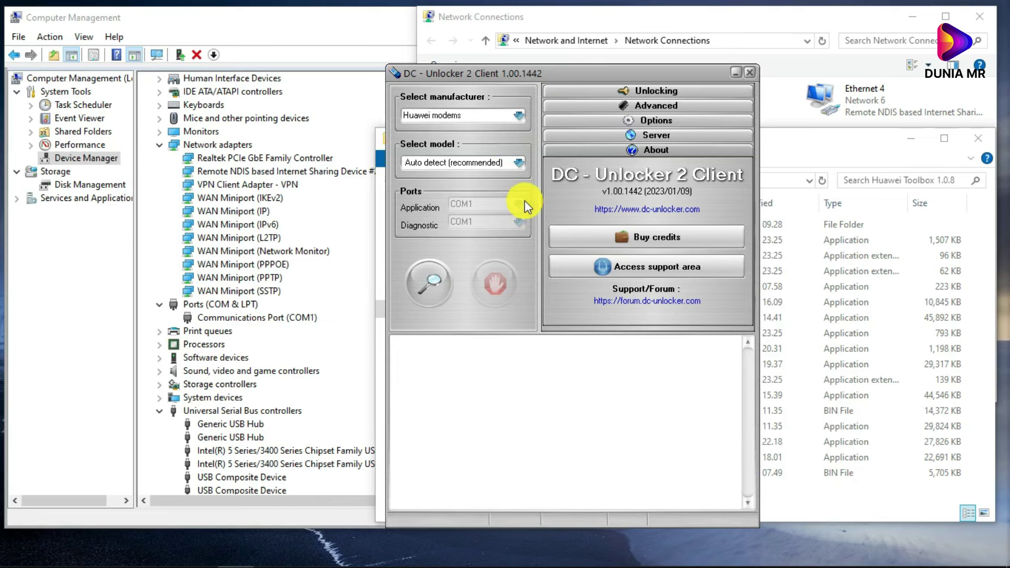
{"action": "left_click", "coordinate": [428, 288]}
{"action": "left_click_drag", "start_coordinate": [491, 74], "coordinate": [548, 64]}
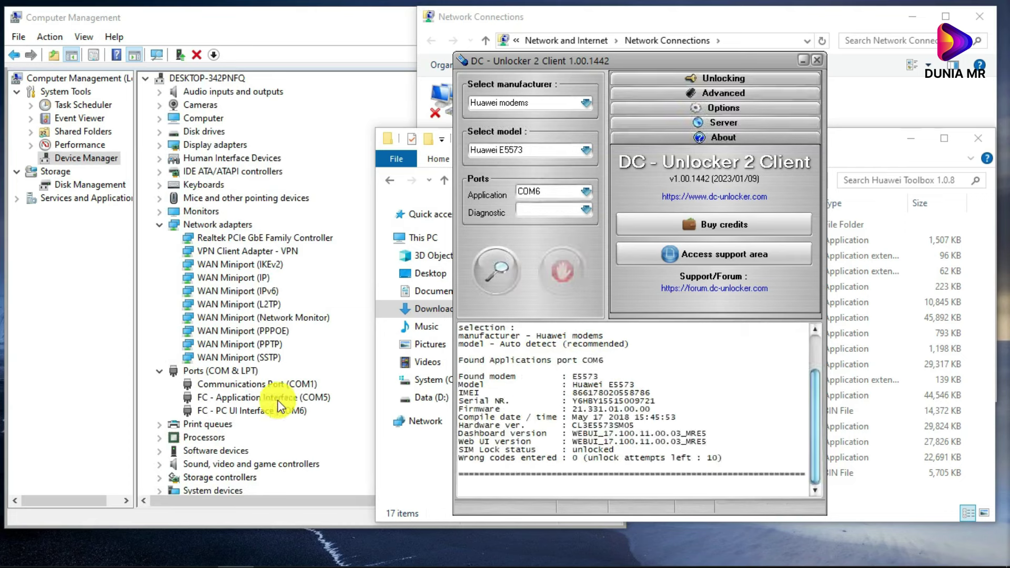
{"action": "left_click", "coordinate": [631, 42]}
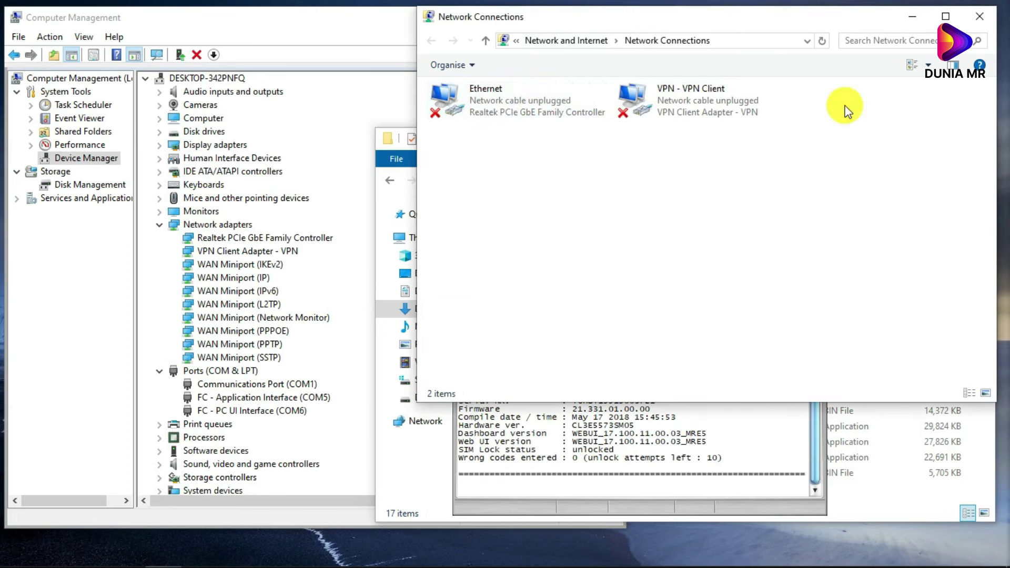
Examine the network adapters and the FC - Application Interface and FC - PC UI Interface ports in Device Manager
{"action": "left_click", "coordinate": [255, 395]}
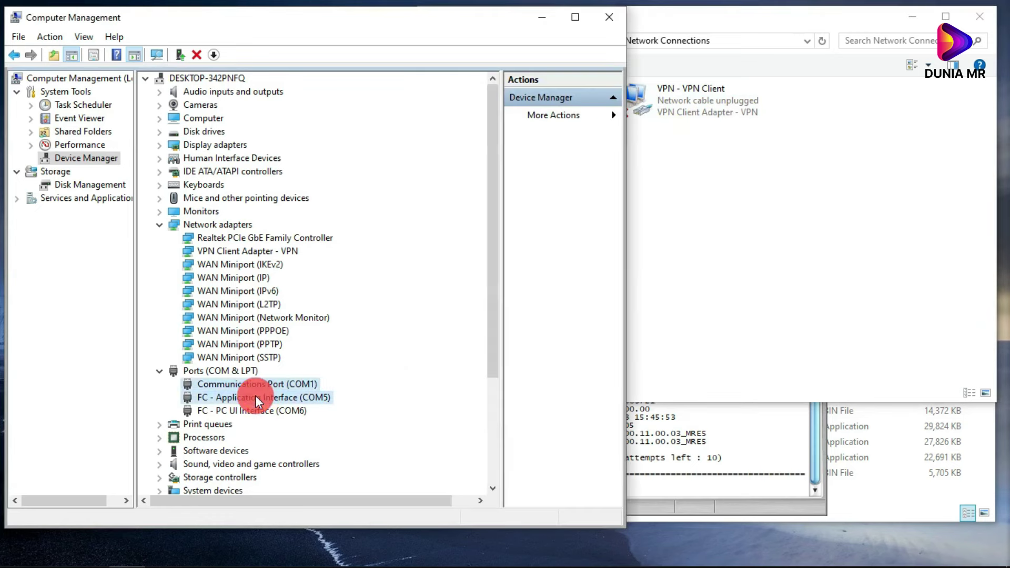
{"action": "scroll", "coordinate": [277, 340], "scroll_direction": "down", "scroll_amount": 1}
{"action": "scroll", "coordinate": [277, 340], "scroll_direction": "down", "scroll_amount": 2}
{"action": "left_click", "coordinate": [223, 293]}
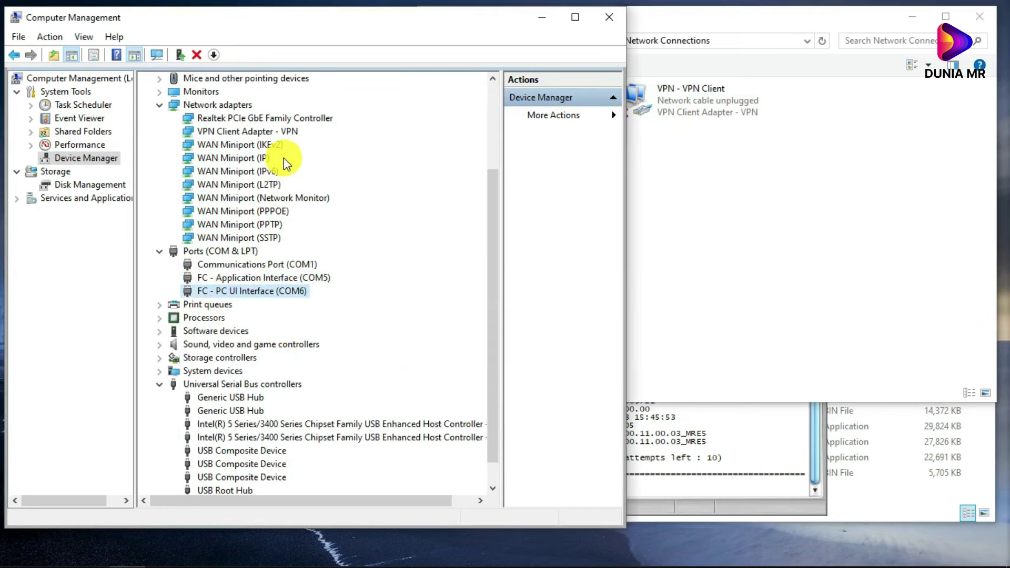
{"action": "left_click", "coordinate": [271, 133]}
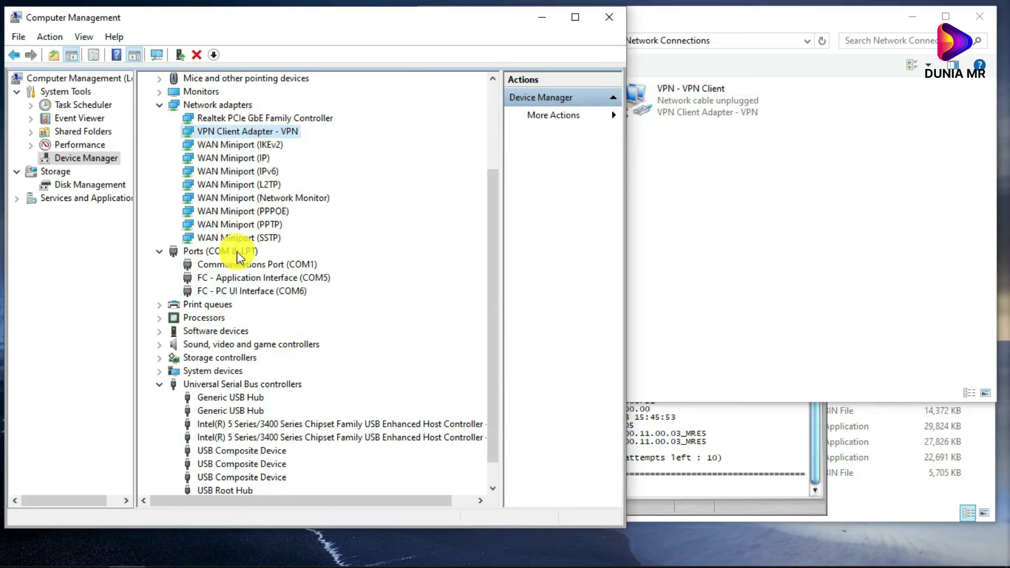
{"action": "left_click", "coordinate": [233, 276]}
{"action": "left_click", "coordinate": [232, 291]}
{"action": "left_click", "coordinate": [261, 278]}
{"action": "left_click", "coordinate": [258, 291]}
Review the modem details in the DC-Unlocker log and compare the detected port with the FC ports in Device Manager
{"action": "left_click", "coordinate": [724, 446]}
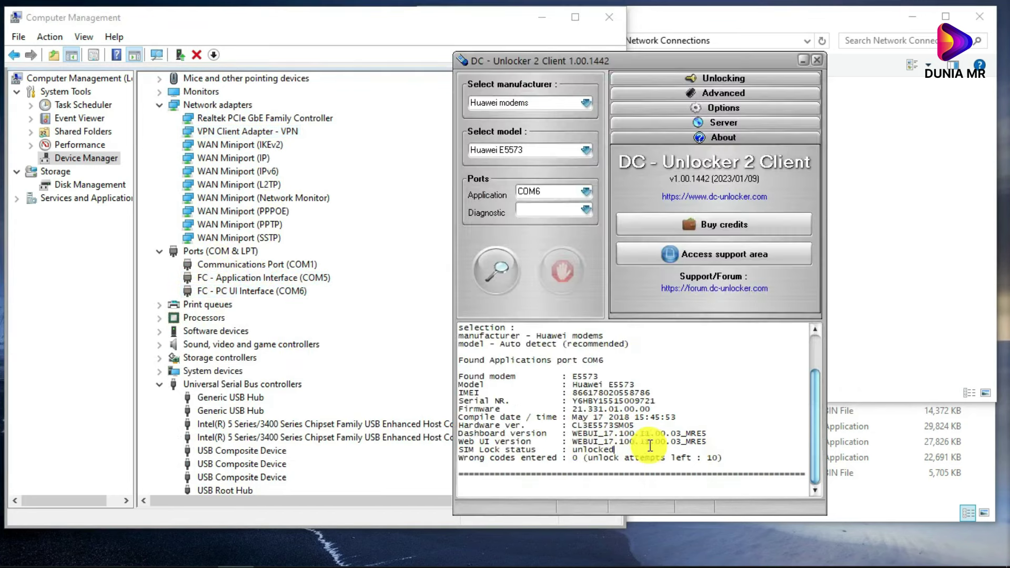
{"action": "left_click_drag", "start_coordinate": [740, 465], "coordinate": [460, 360]}
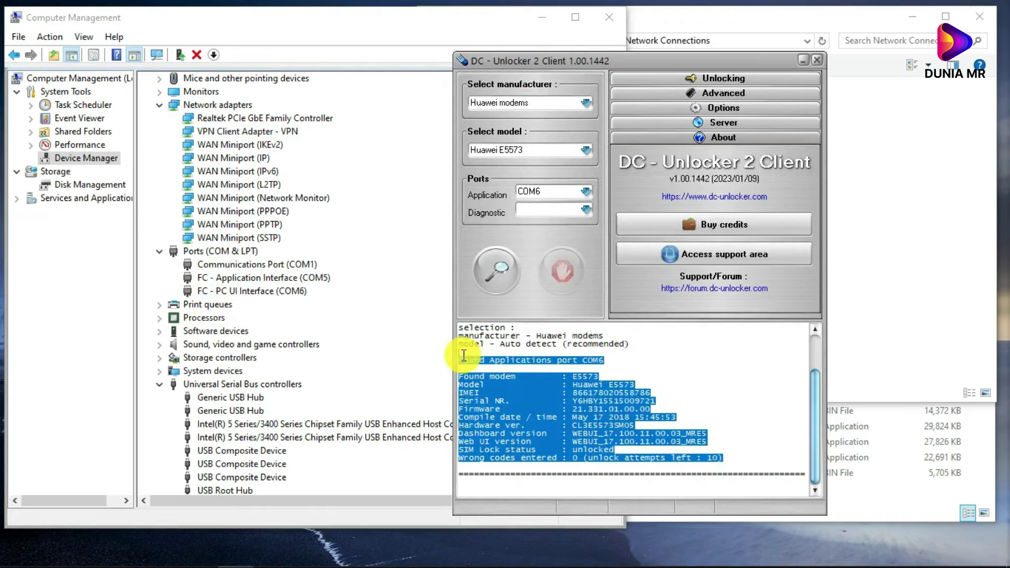
{"action": "left_click", "coordinate": [660, 445]}
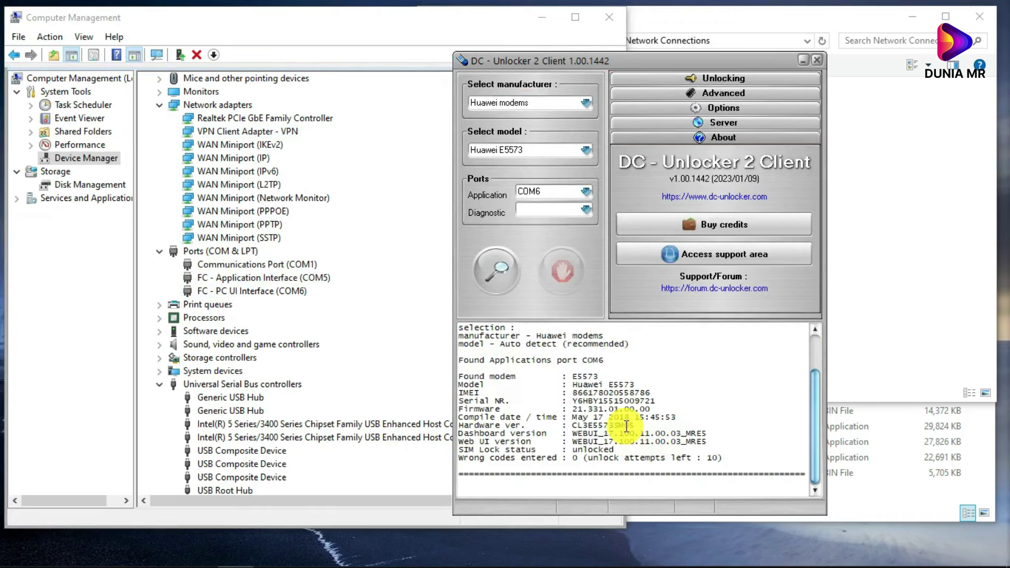
{"action": "left_click", "coordinate": [227, 278]}
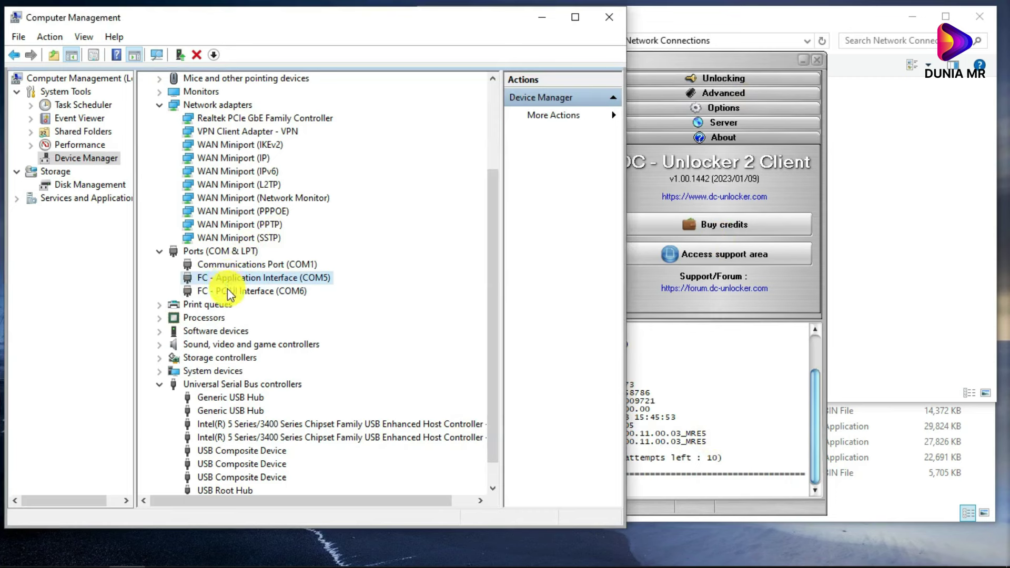
{"action": "left_click", "coordinate": [228, 289]}
Close DC-Unlocker and recheck the two FC ports in Device Manager
{"action": "left_click", "coordinate": [818, 60]}
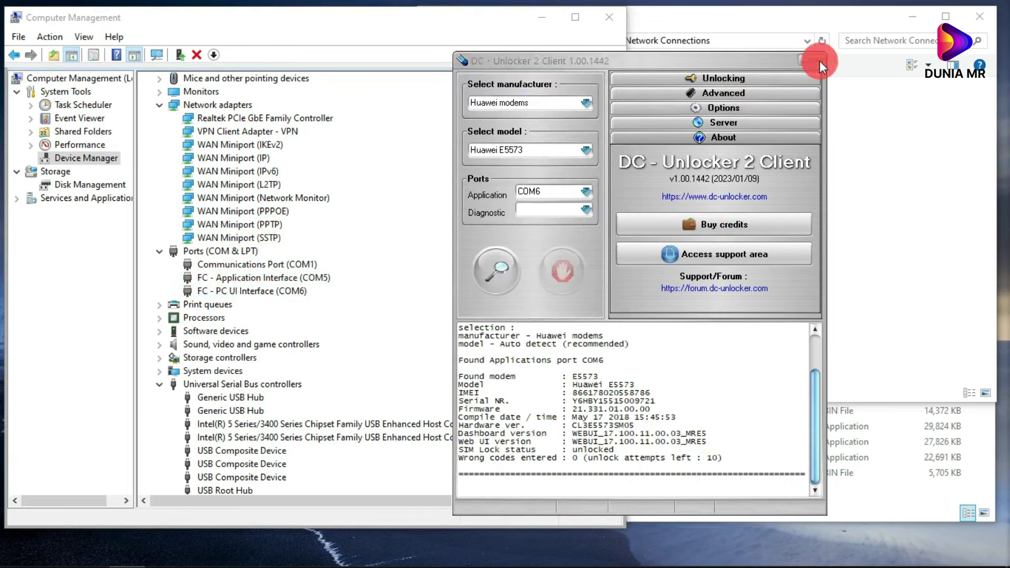
{"action": "left_click", "coordinate": [818, 60]}
{"action": "left_click", "coordinate": [689, 484]}
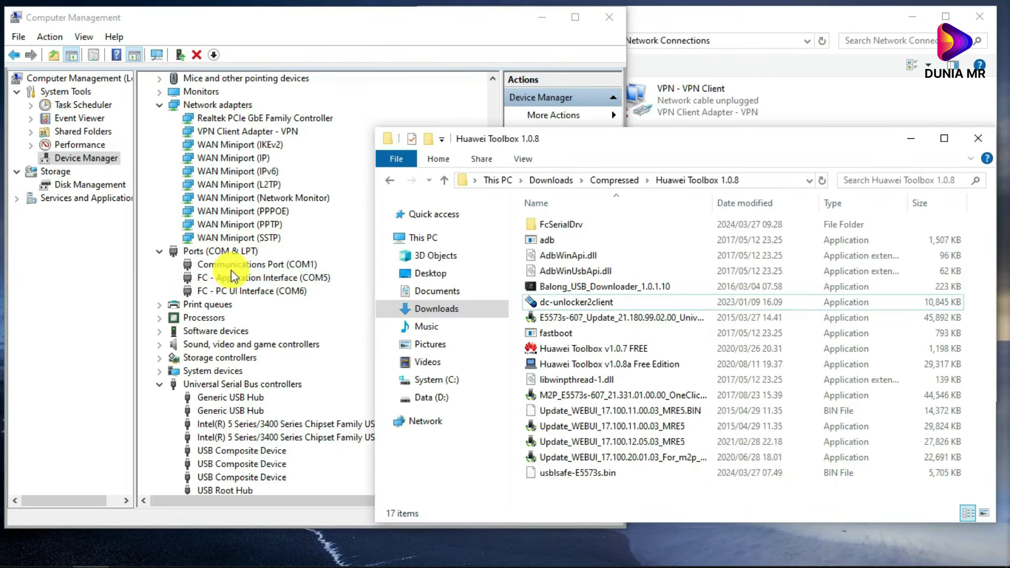
{"action": "left_click", "coordinate": [228, 276]}
{"action": "left_click", "coordinate": [226, 290]}
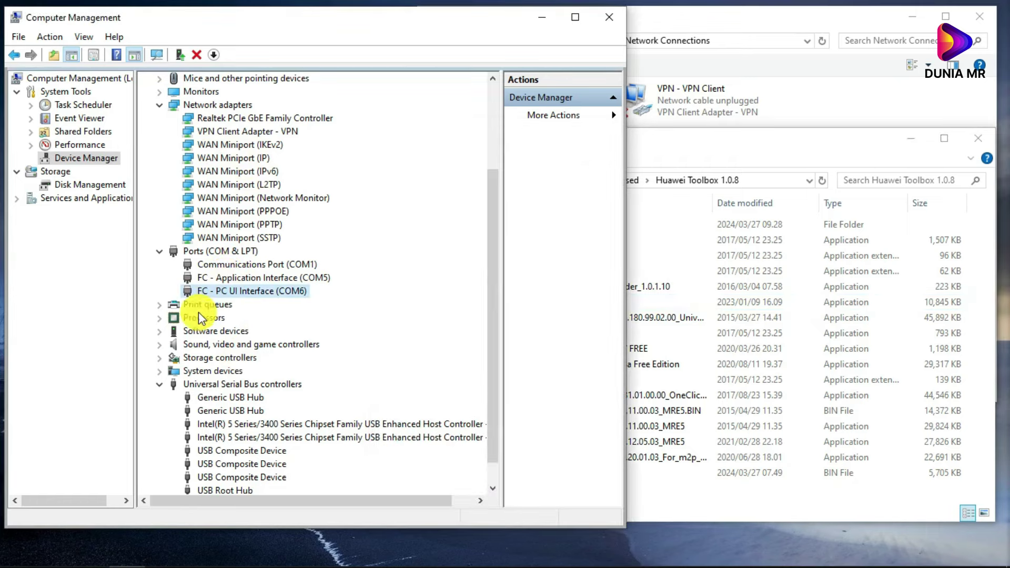
Return to the Huawei Toolbox 1.0.8 folder and launch Huawei Toolbox v1.0.8a Free Edition
{"action": "left_click", "coordinate": [683, 496]}
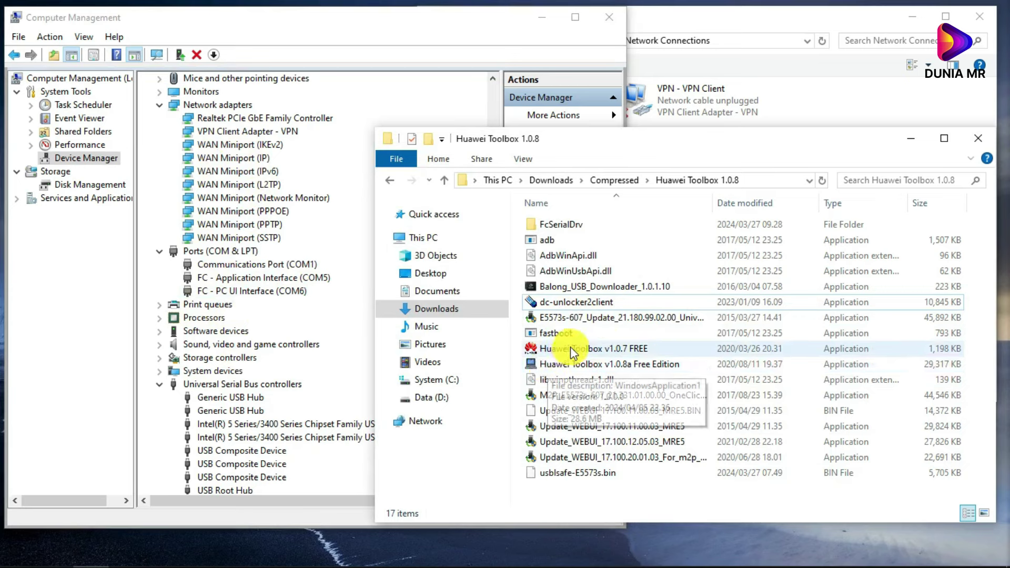
{"action": "left_click", "coordinate": [635, 350]}
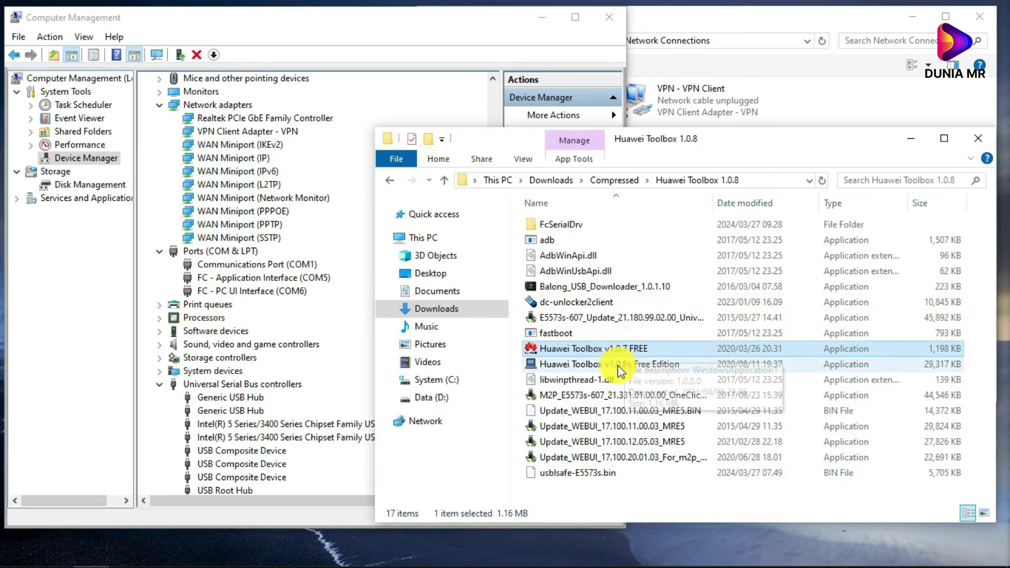
{"action": "left_click", "coordinate": [618, 365]}
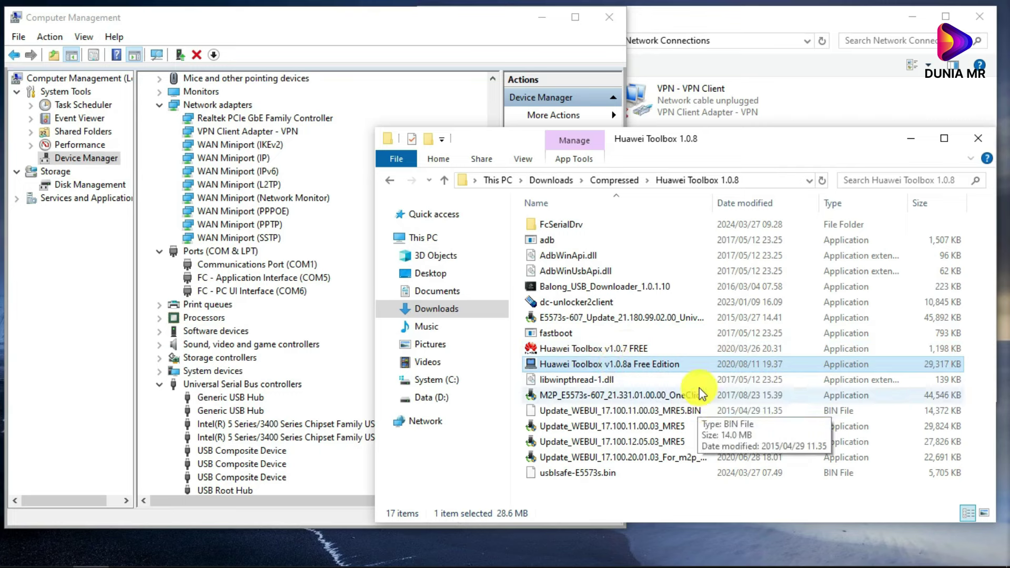
{"action": "double_click", "coordinate": [629, 364]}
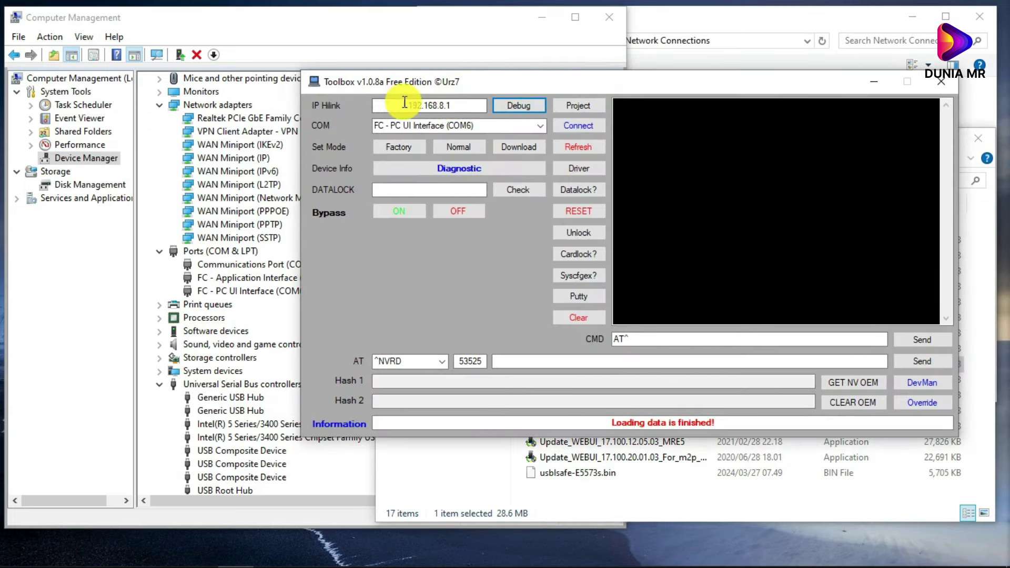
Choose FC - PC UI Interface (COM6) as the toolbox's COM port, verify it in Device Manager, and connect
{"action": "left_click", "coordinate": [459, 104]}
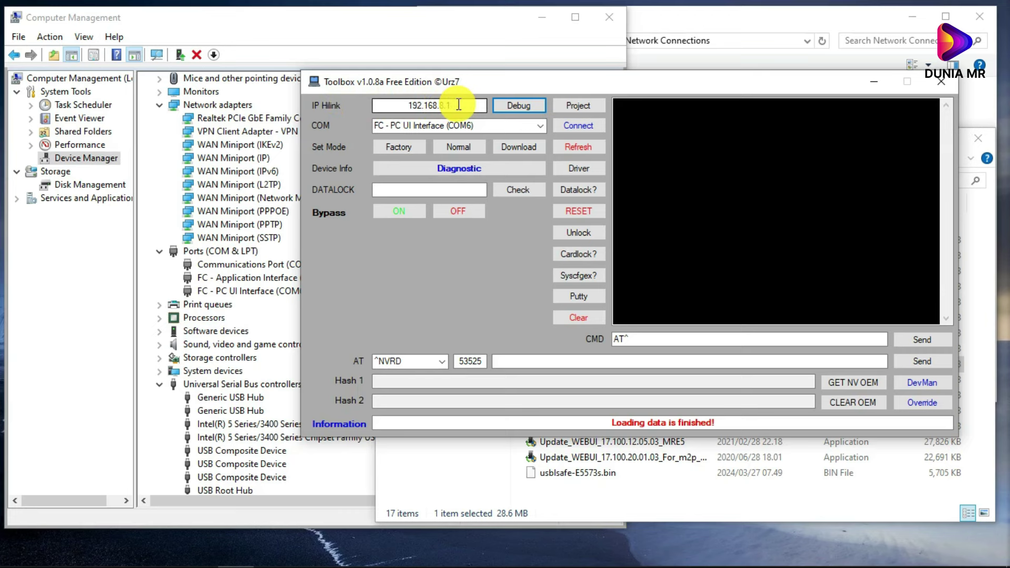
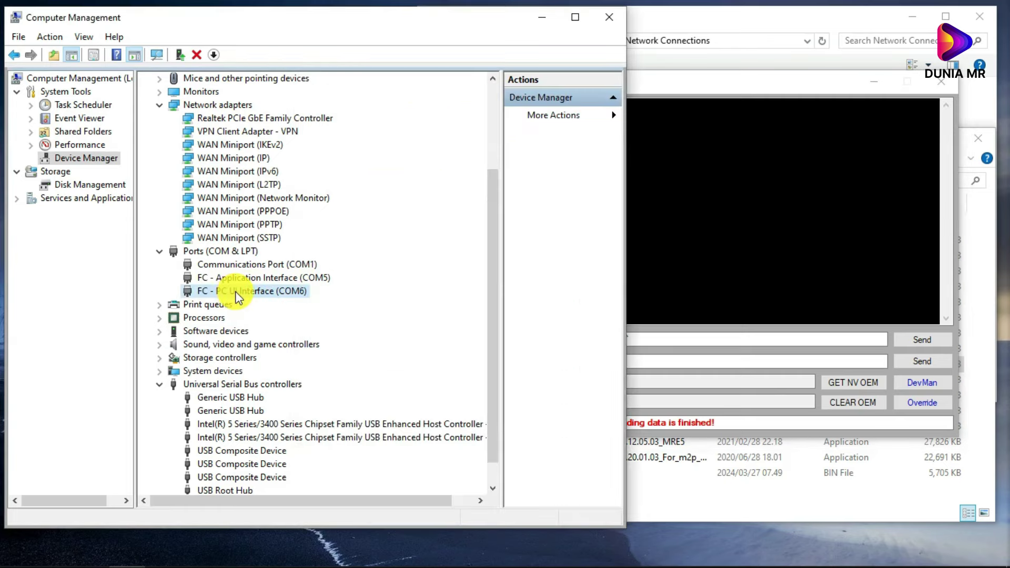
{"action": "left_click", "coordinate": [706, 94]}
{"action": "left_click", "coordinate": [540, 127]}
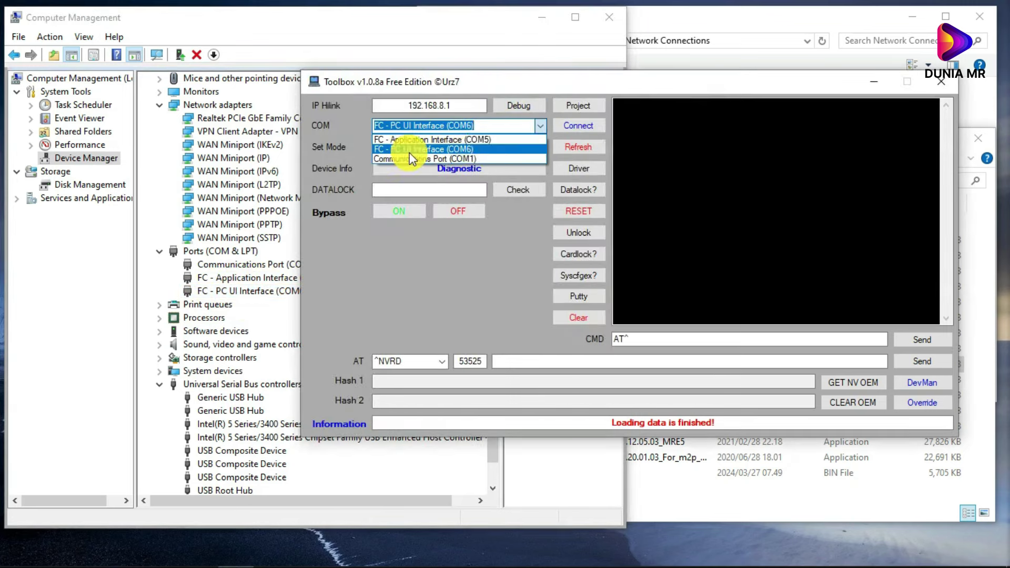
{"action": "left_click", "coordinate": [458, 150]}
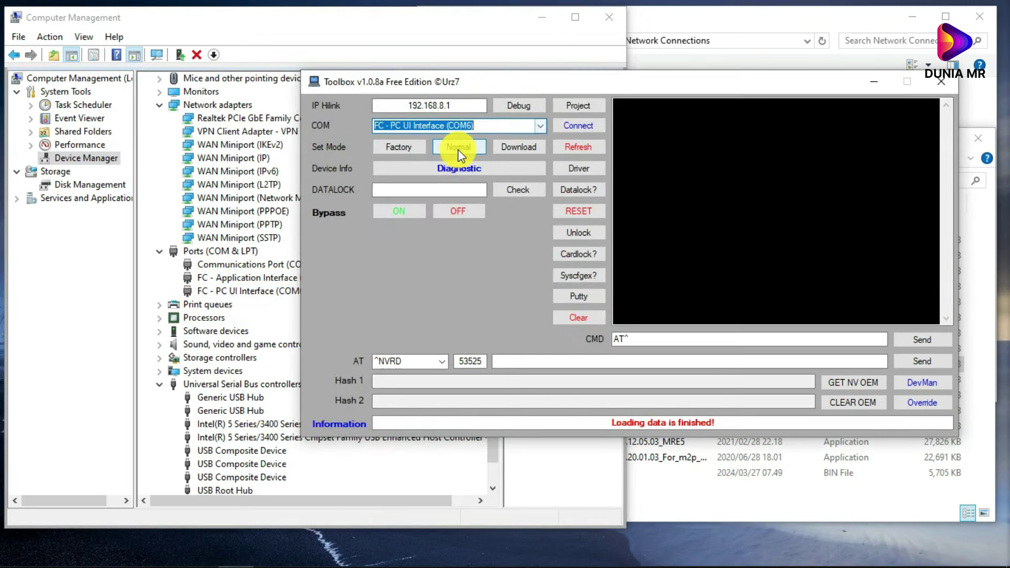
{"action": "left_click", "coordinate": [258, 290]}
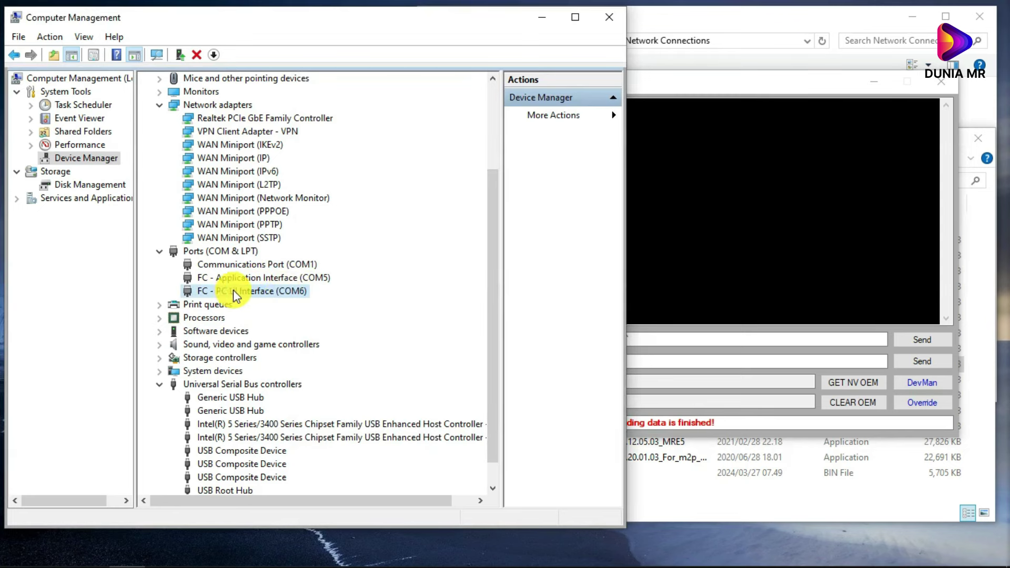
{"action": "left_click", "coordinate": [665, 86]}
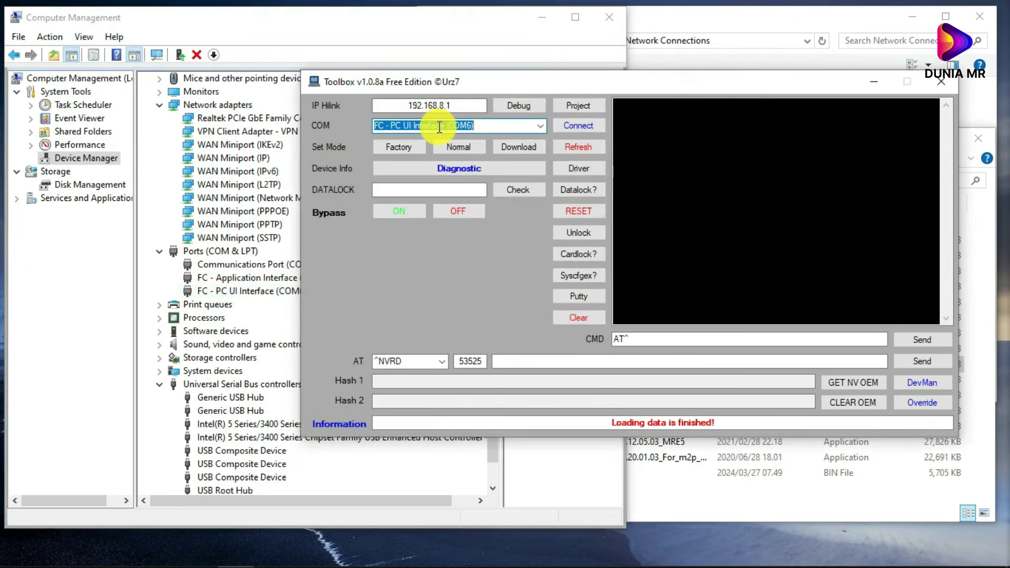
{"action": "left_click", "coordinate": [579, 129]}
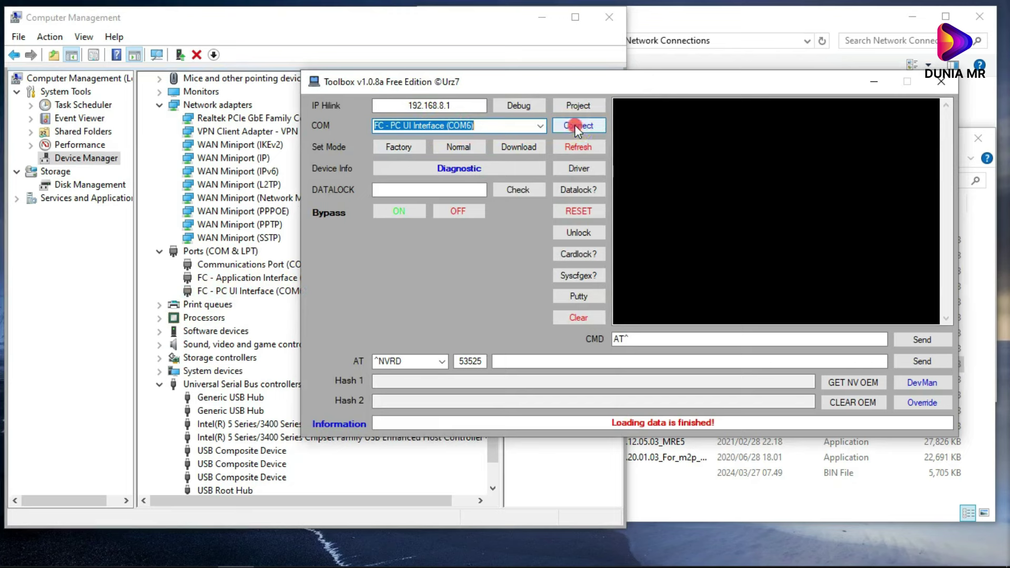
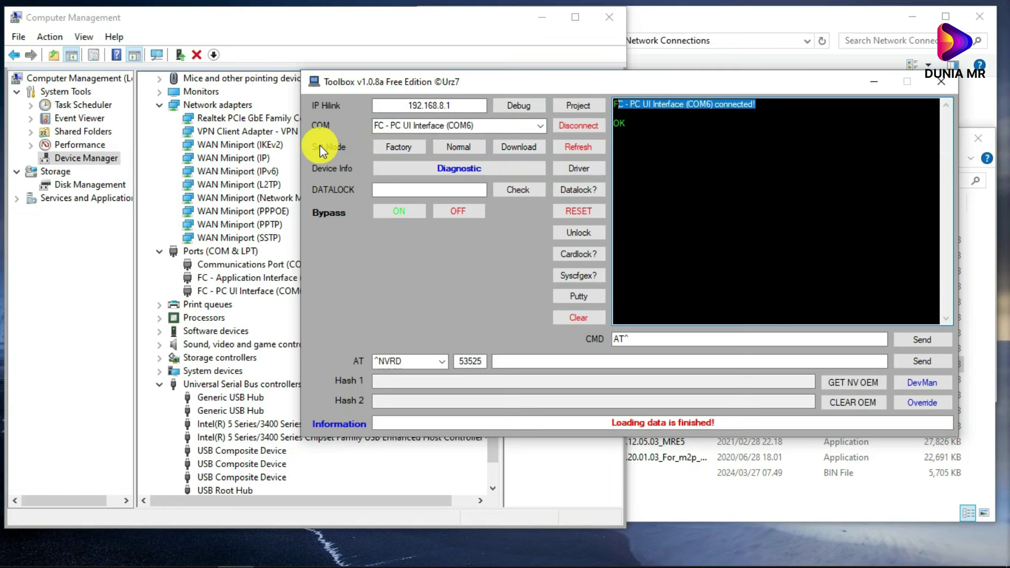
Switch the modem to Download mode and check its ports in Device Manager
{"action": "left_click", "coordinate": [510, 148]}
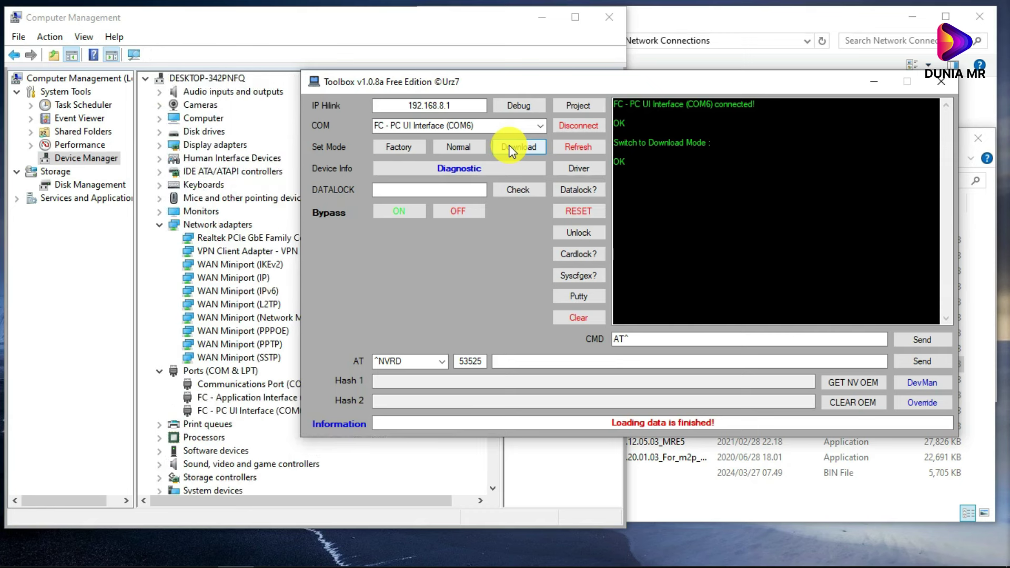
{"action": "left_click_drag", "start_coordinate": [674, 75], "coordinate": [684, 121]}
{"action": "left_click", "coordinate": [359, 326]}
{"action": "scroll", "coordinate": [359, 326], "scroll_direction": "down", "scroll_amount": 4}
{"action": "left_click", "coordinate": [247, 264]}
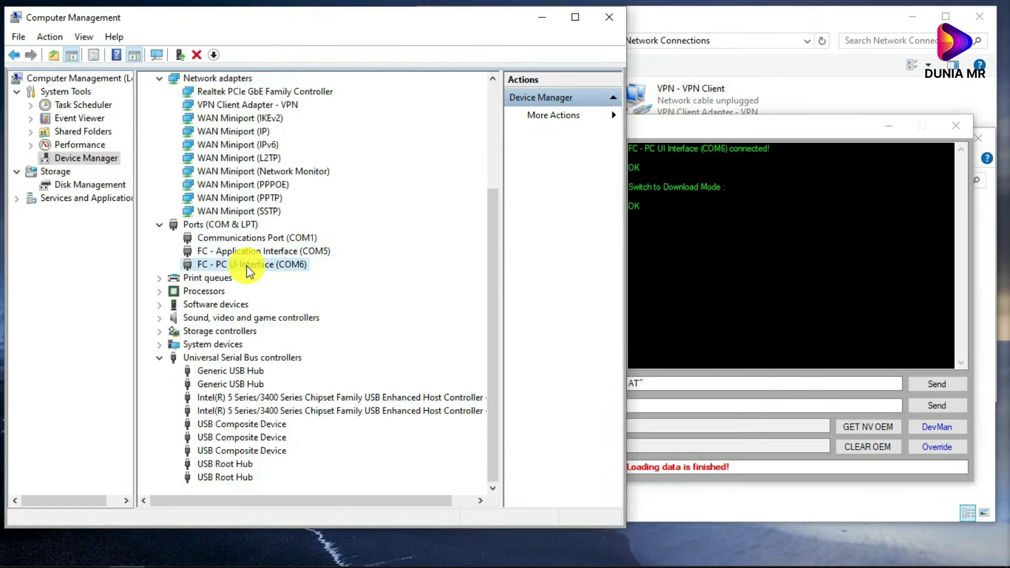
Try to update the modem with the E5573s-607_Update_21.180.99.02.00_Universal firmware updater, starting its device search
{"action": "left_click_drag", "start_coordinate": [718, 133], "coordinate": [716, 94]}
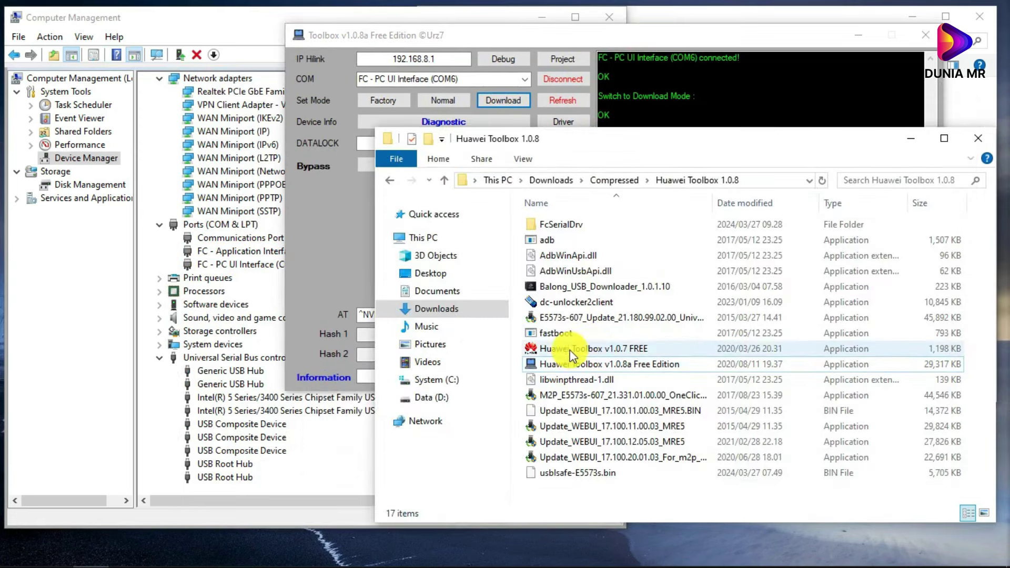
{"action": "left_click", "coordinate": [569, 319]}
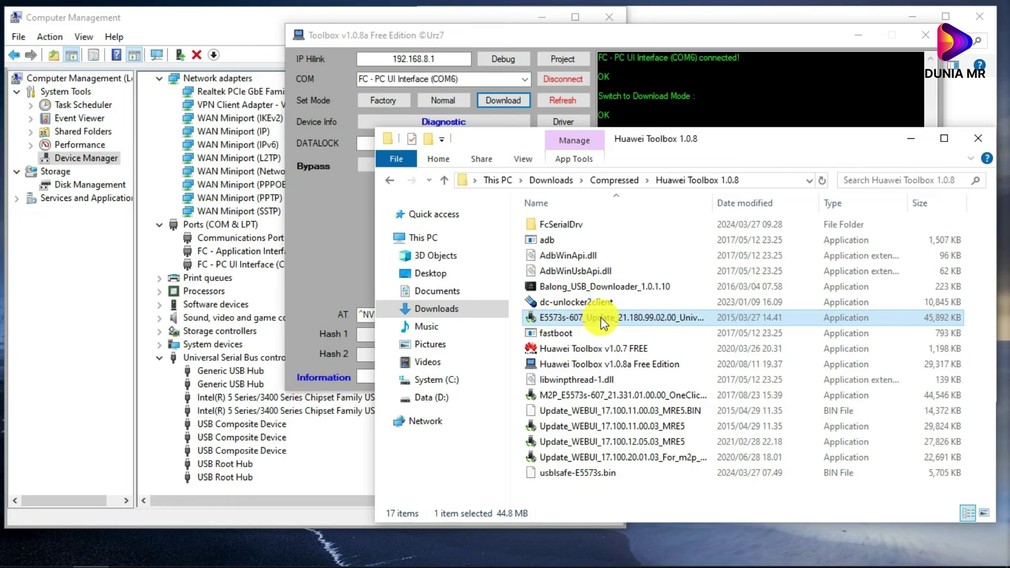
{"action": "mouse_move", "coordinate": [603, 323]}
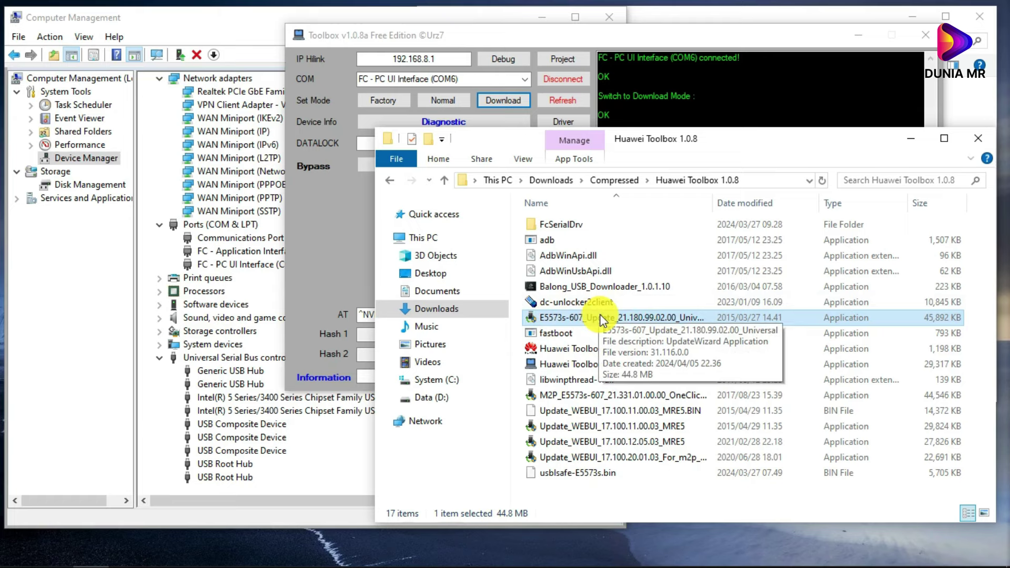
{"action": "double_click", "coordinate": [602, 319]}
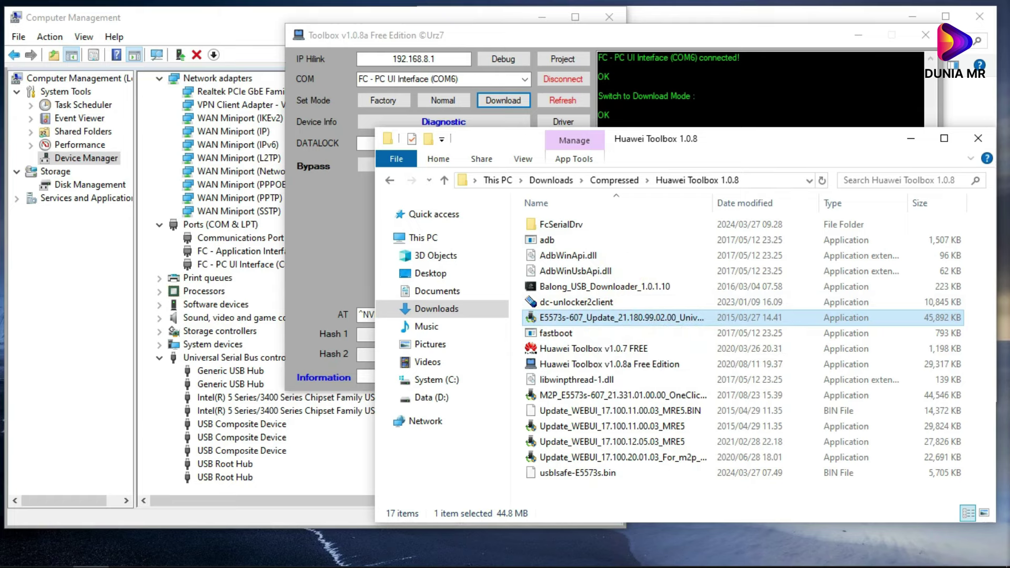
{"action": "left_click", "coordinate": [371, 350]}
{"action": "left_click_drag", "start_coordinate": [266, 88], "coordinate": [476, 87]}
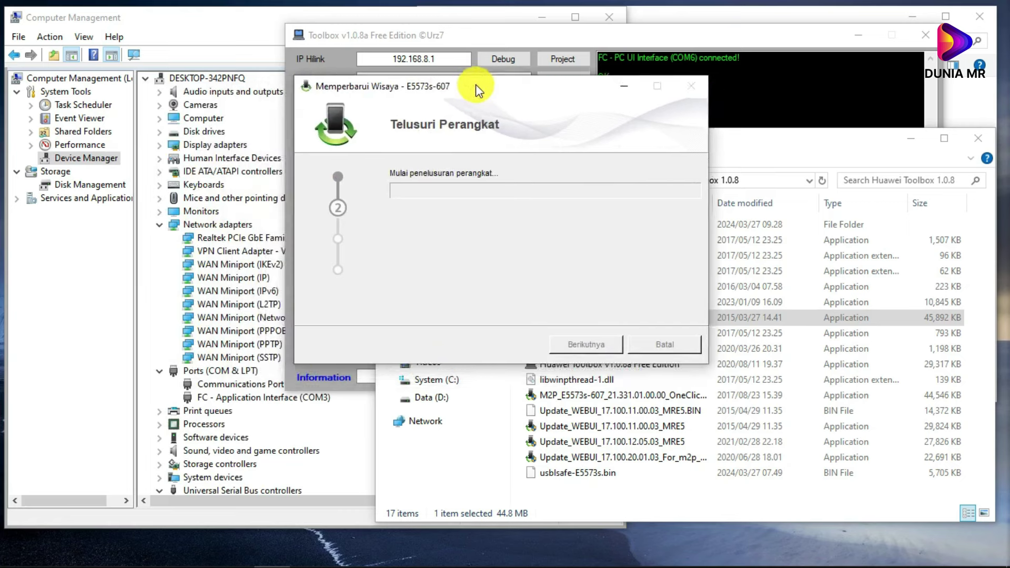
Check the FC - Application Interface (COM3) port in Device Manager during the device search, and dismiss the update wizard's dialog
{"action": "left_click", "coordinate": [223, 400]}
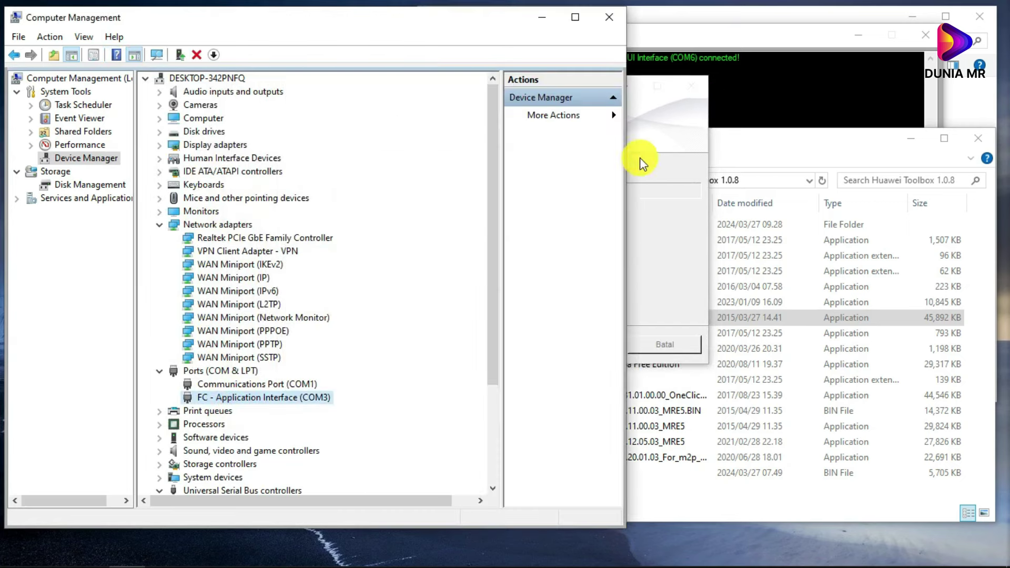
{"action": "scroll", "coordinate": [239, 408], "scroll_direction": "down", "scroll_amount": 3}
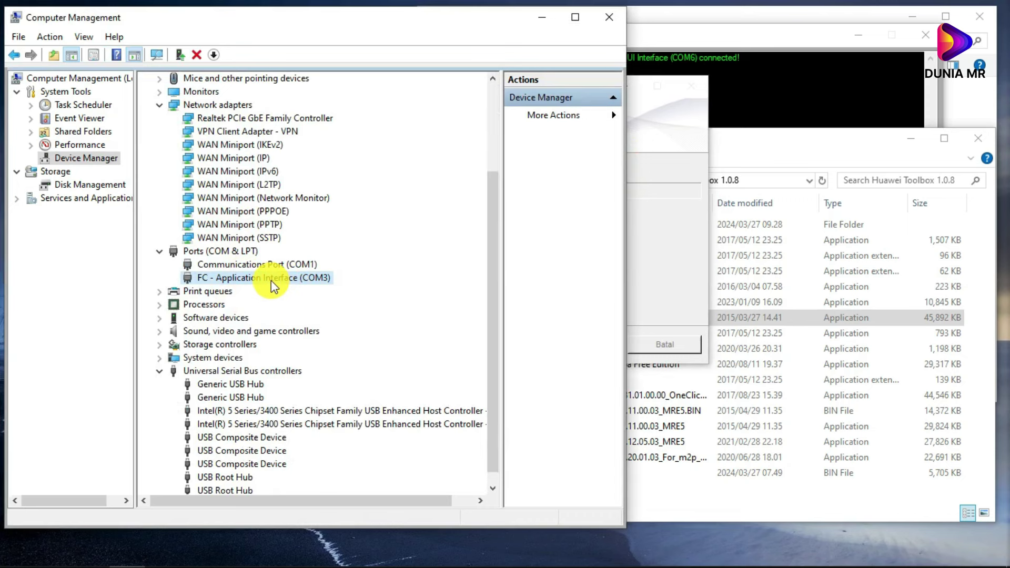
{"action": "left_click", "coordinate": [653, 233]}
{"action": "left_click_drag", "start_coordinate": [453, 86], "coordinate": [508, 131]}
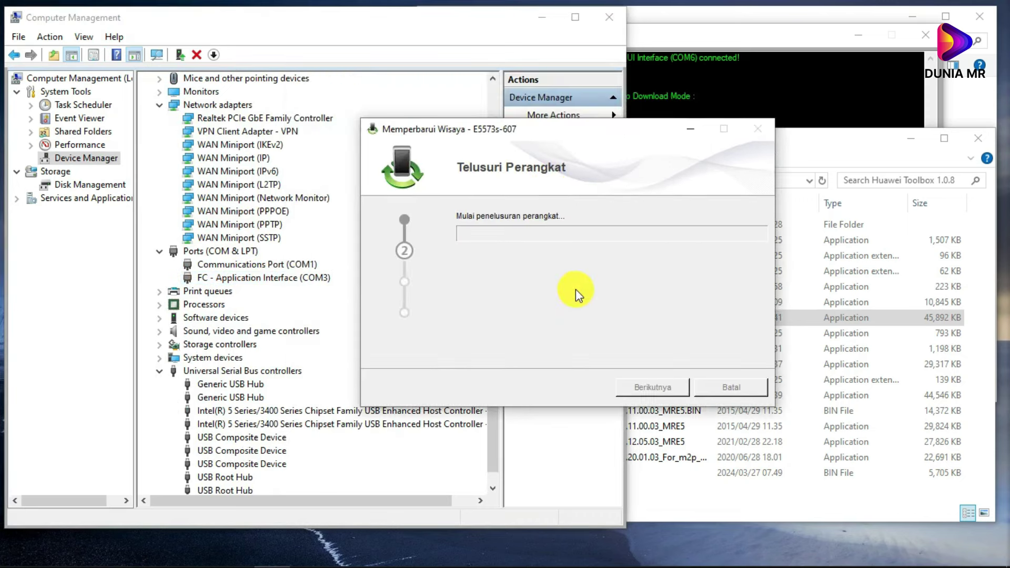
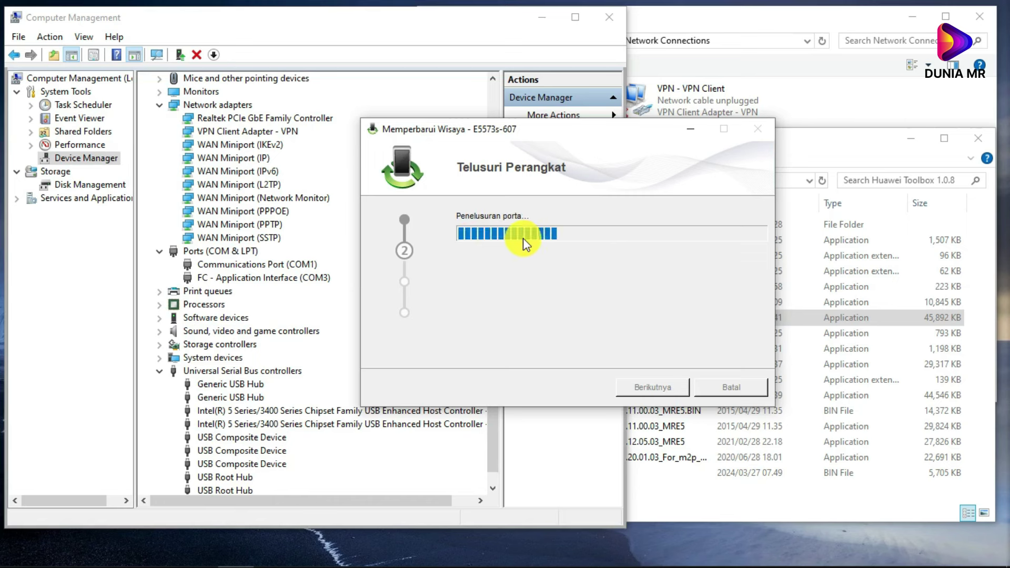
{"action": "left_click", "coordinate": [252, 279]}
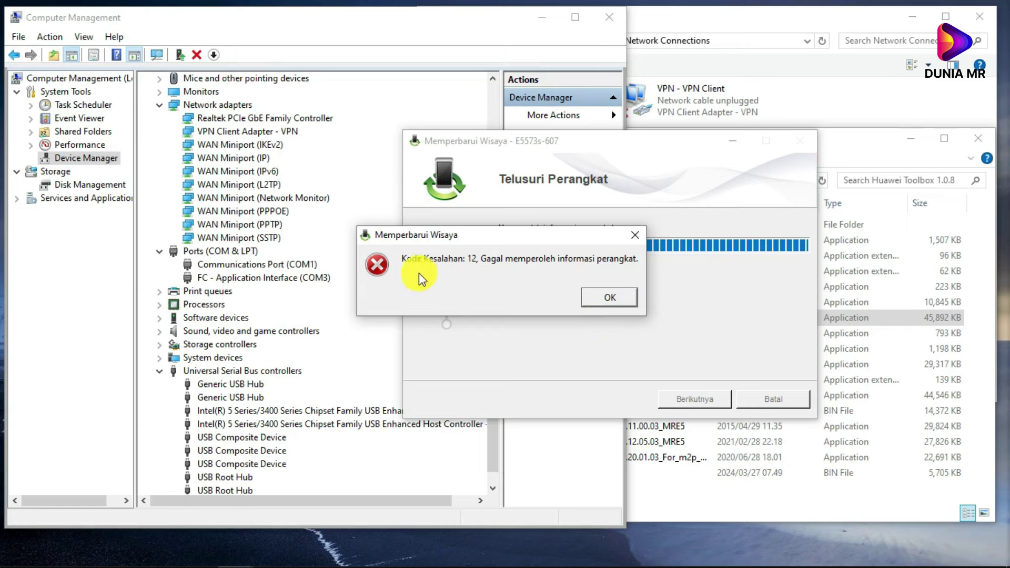
{"action": "left_click", "coordinate": [613, 299]}
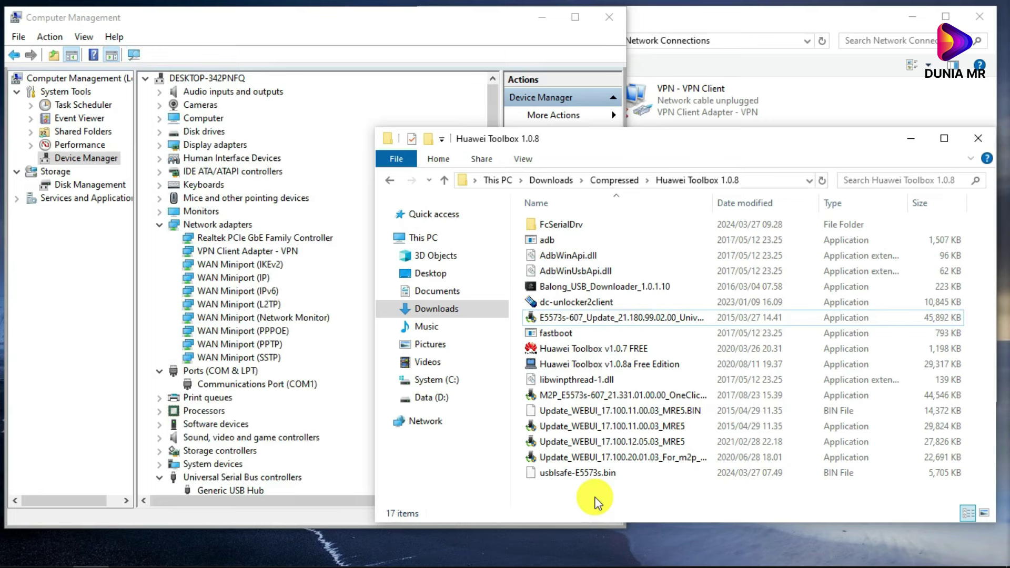
Check the FC - PC UI Interface (COM4) port in Device Manager and look inside the FcSerialDrv driver folder
{"action": "left_click", "coordinate": [245, 412]}
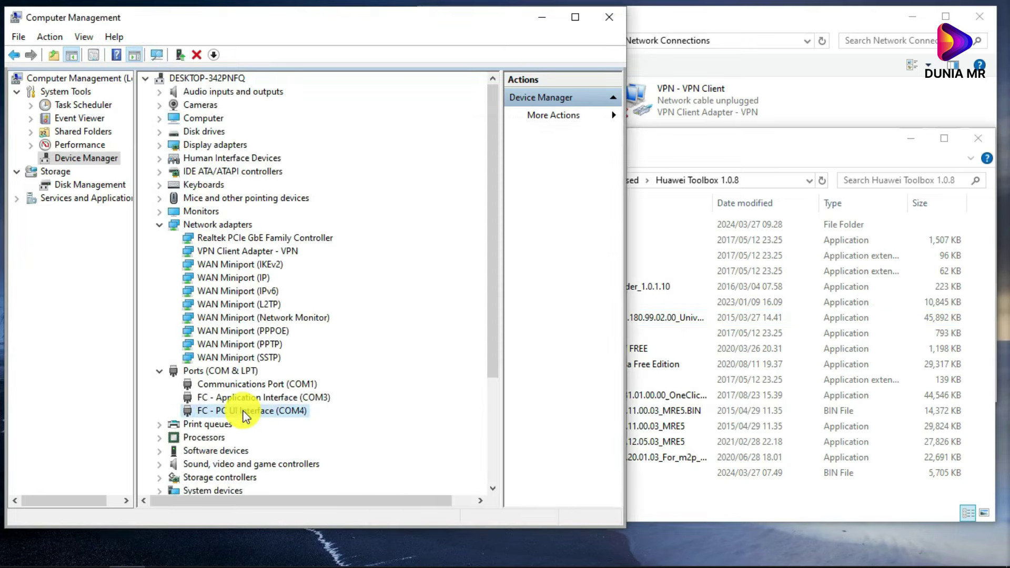
{"action": "scroll", "coordinate": [284, 329], "scroll_direction": "down", "scroll_amount": 3}
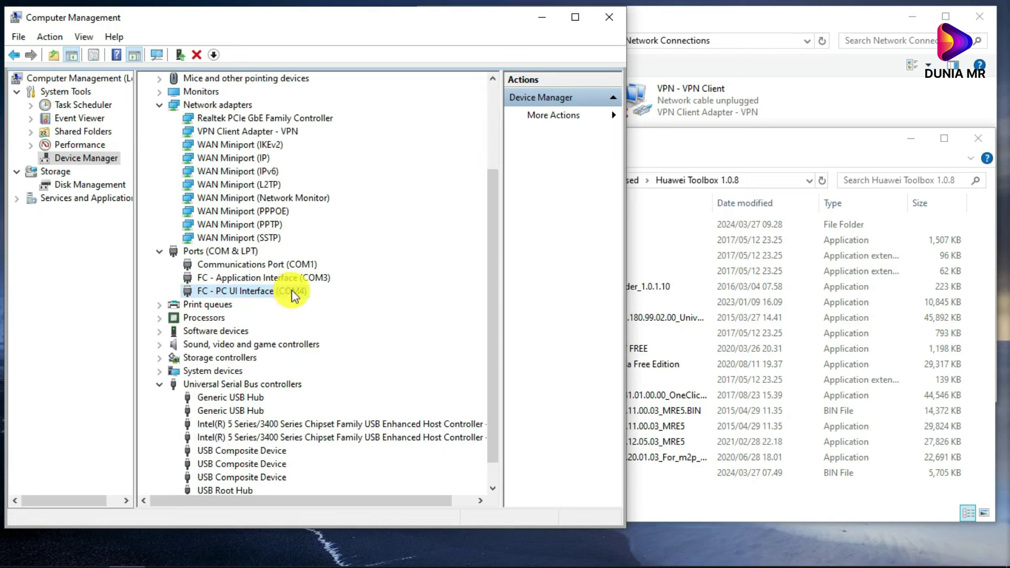
{"action": "left_click", "coordinate": [256, 293]}
{"action": "left_click", "coordinate": [679, 506]}
{"action": "left_click", "coordinate": [684, 494]}
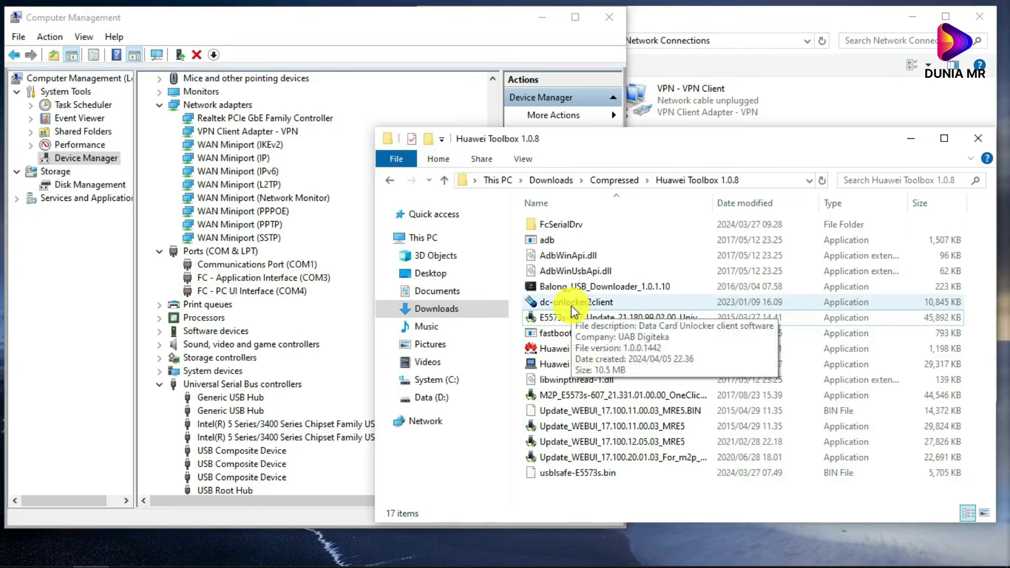
{"action": "double_click", "coordinate": [564, 230]}
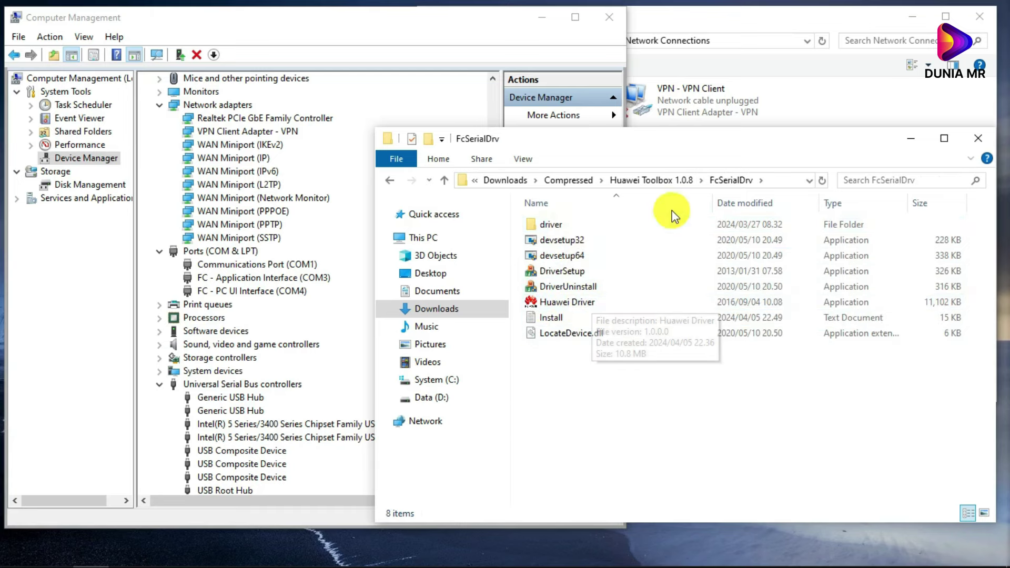
{"action": "left_click", "coordinate": [677, 181]}
Flash the modem with the M2P_E5573s-607_21.331.01.00.00 updater and finish its update wizard
{"action": "left_click", "coordinate": [598, 397]}
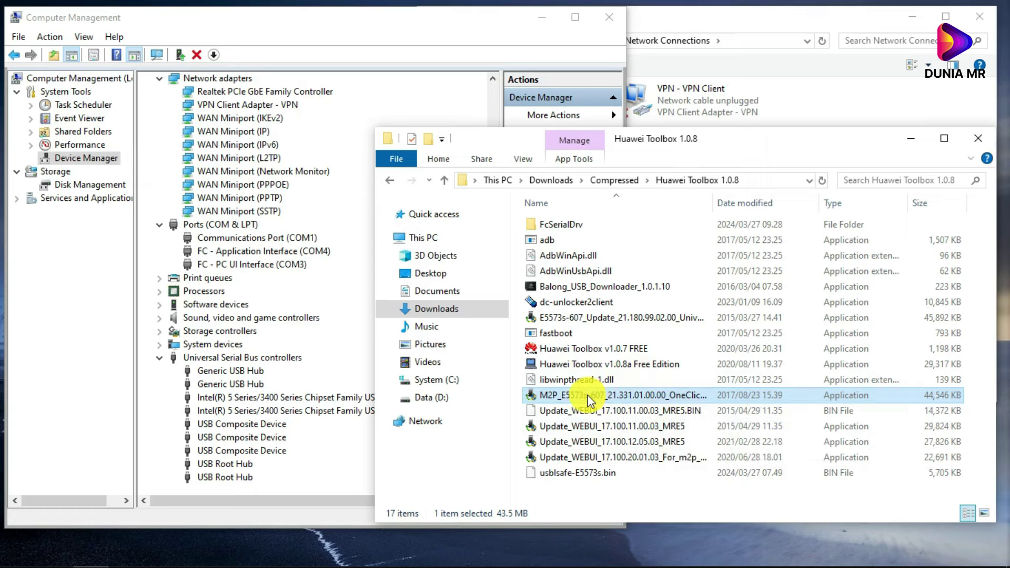
{"action": "left_click", "coordinate": [579, 425]}
{"action": "left_click", "coordinate": [580, 452]}
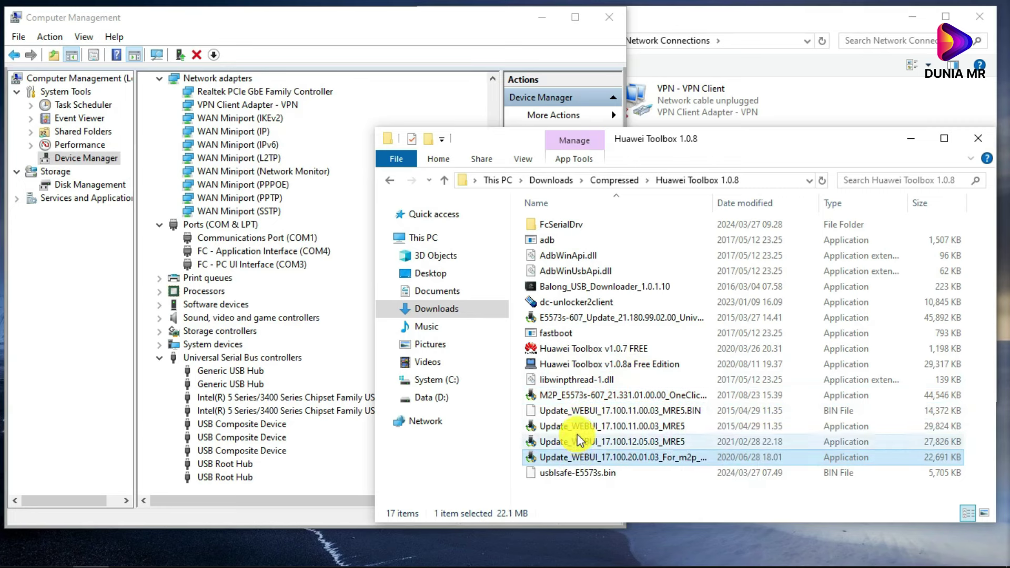
{"action": "left_click", "coordinate": [578, 427]}
{"action": "left_click", "coordinate": [581, 413]}
{"action": "left_click", "coordinate": [577, 429]}
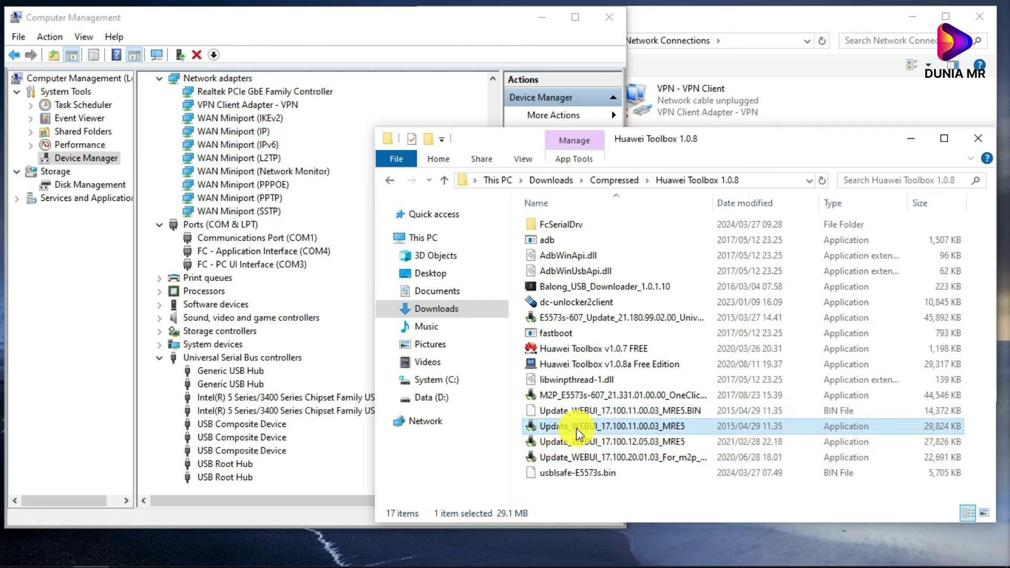
{"action": "left_click", "coordinate": [590, 397]}
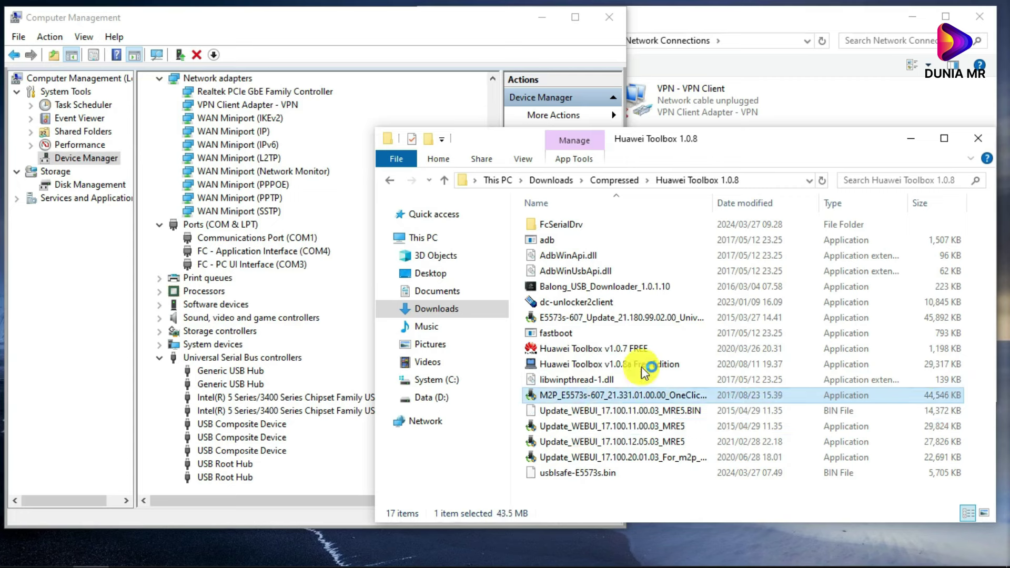
{"action": "left_click", "coordinate": [677, 361]}
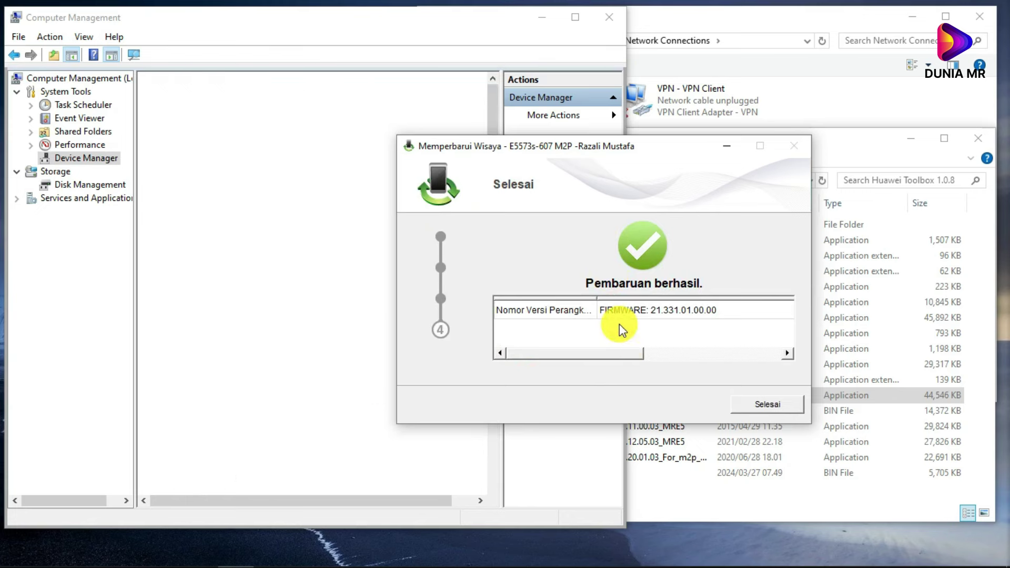
{"action": "left_click", "coordinate": [768, 405]}
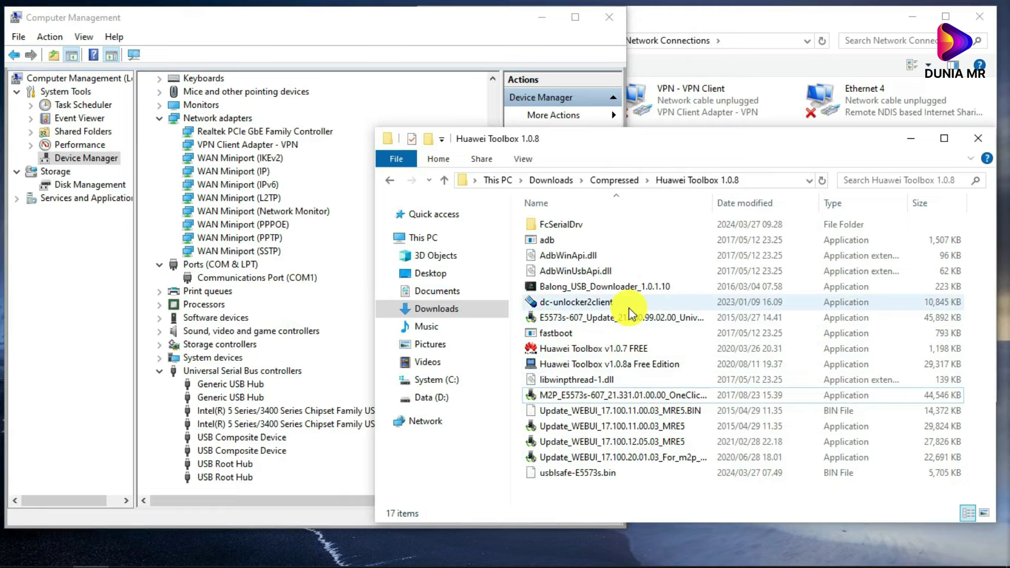
Check the modem's network adapter in Network Connections and Device Manager before updating the web UI
{"action": "left_click", "coordinate": [595, 442]}
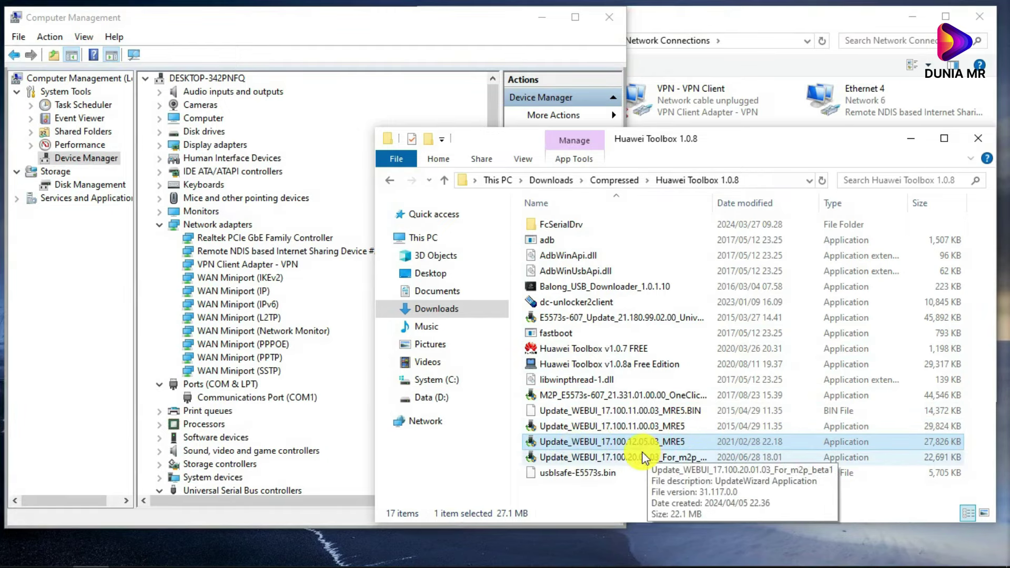
{"action": "left_click", "coordinate": [629, 459]}
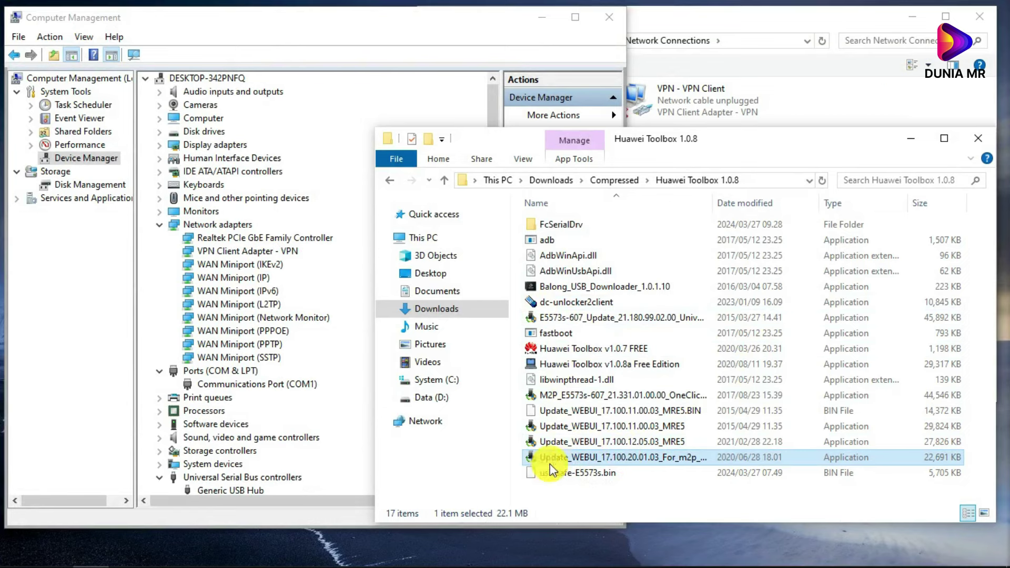
{"action": "left_click", "coordinate": [688, 17]}
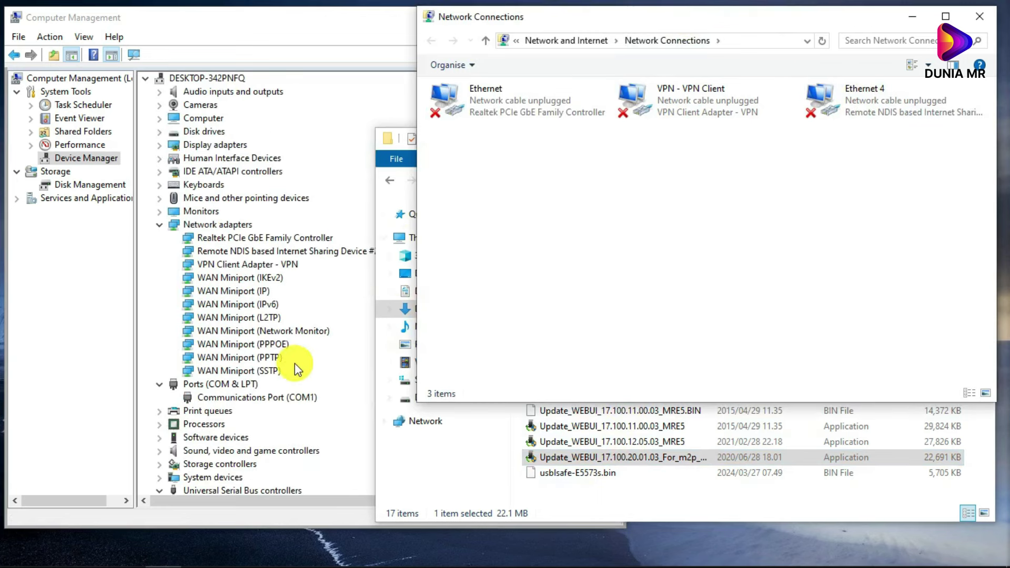
{"action": "left_click", "coordinate": [295, 363]}
{"action": "left_click", "coordinate": [800, 172]}
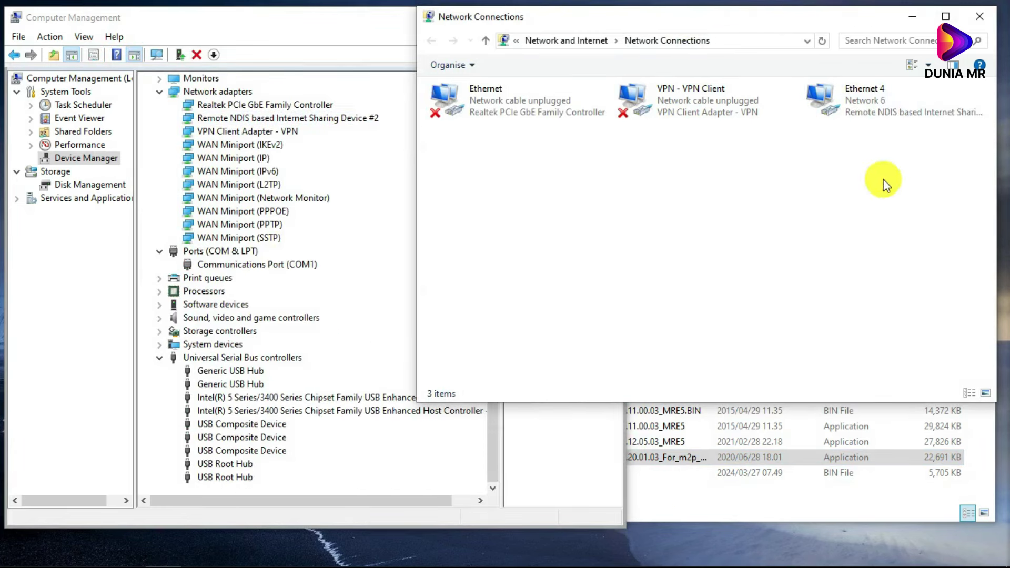
Run dc-unlocker2client to detect the Huawei modem with the Auto detect model option, and close it
{"action": "left_click", "coordinate": [677, 491]}
{"action": "left_click", "coordinate": [565, 303]}
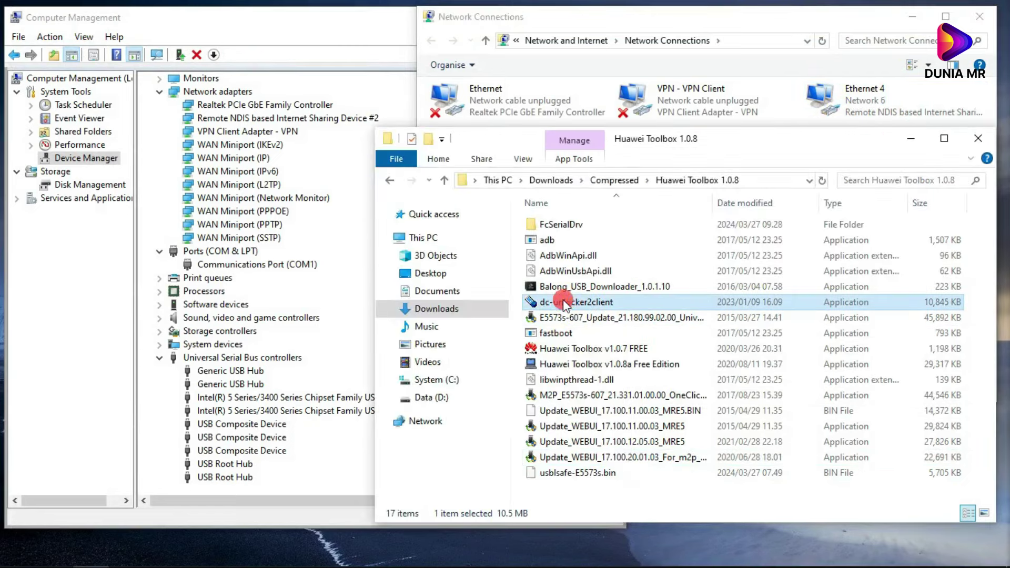
{"action": "left_click", "coordinate": [264, 264]}
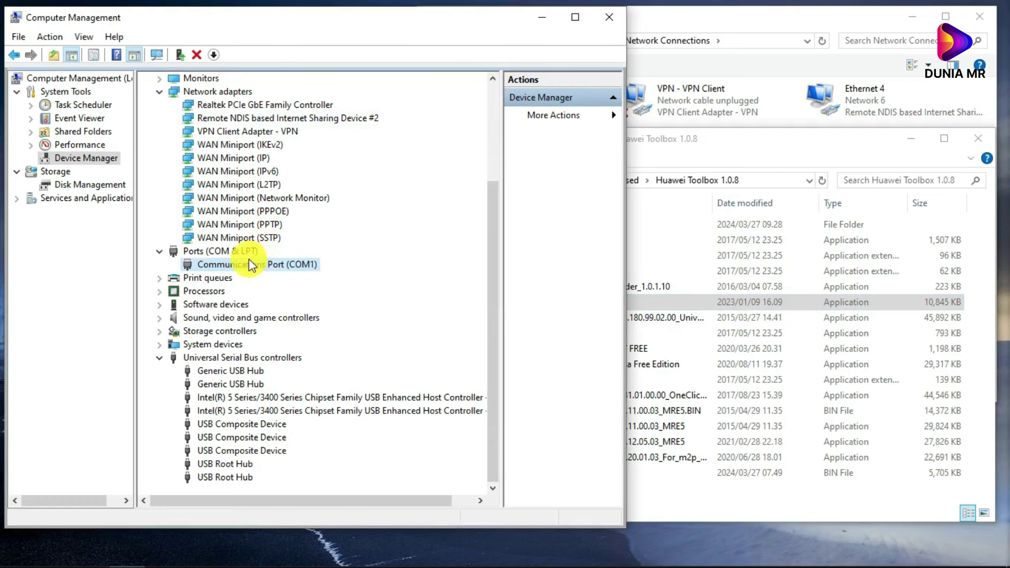
{"action": "left_click", "coordinate": [453, 241]}
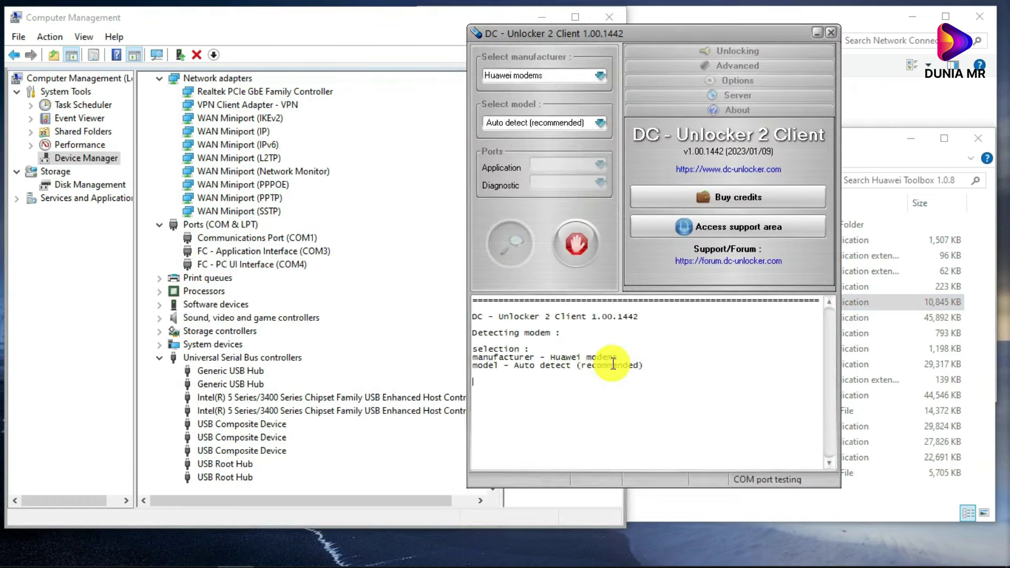
{"action": "left_click", "coordinate": [838, 34]}
{"action": "left_click", "coordinate": [658, 302]}
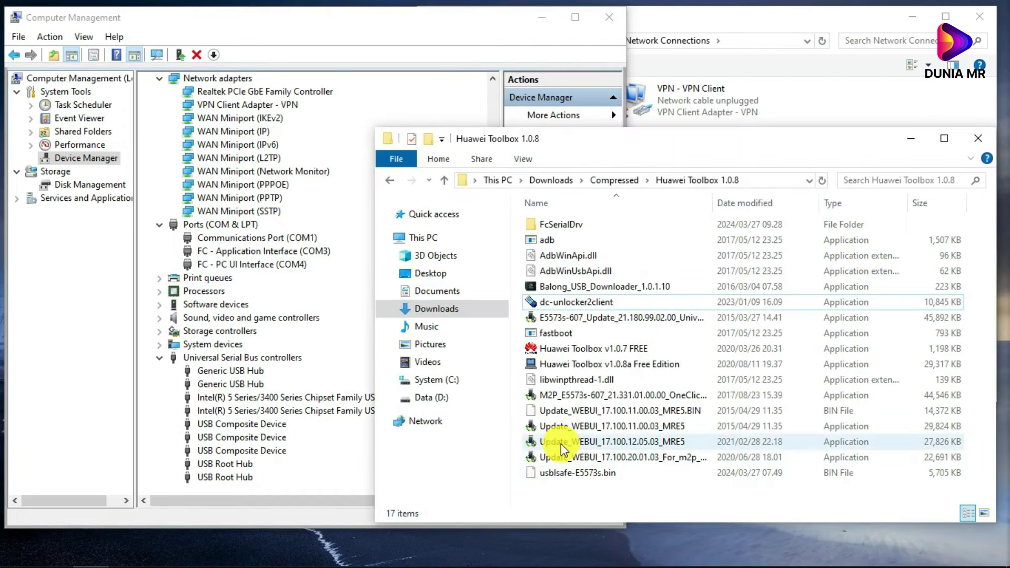
Update the modem's web interface to WEBUI_17.100.20.01.03_MRE5 with the Update_WEBUI_17.100.20.01.03_For_m2p_beta1 updater
{"action": "left_click", "coordinate": [621, 445]}
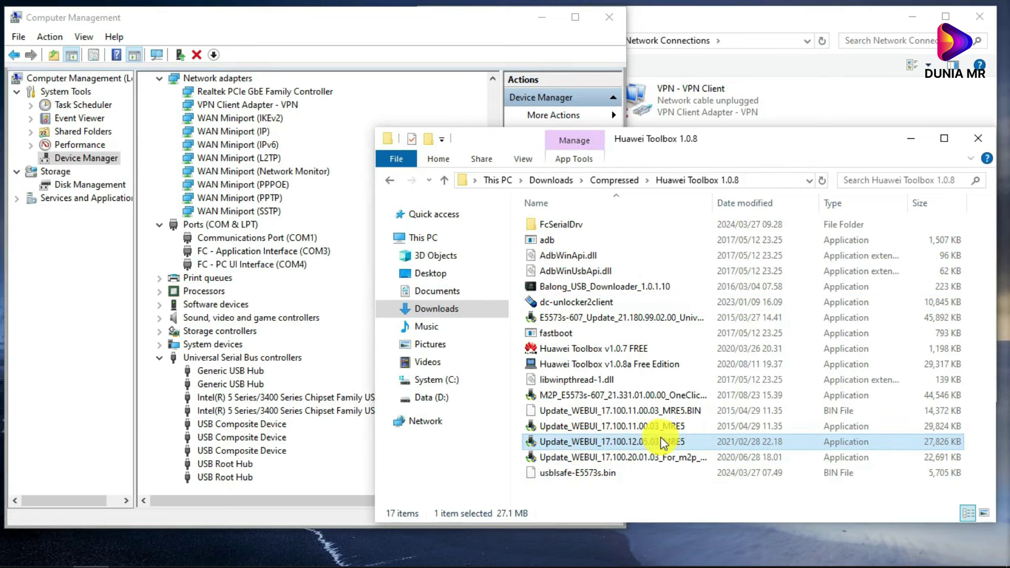
{"action": "double_click", "coordinate": [558, 457]}
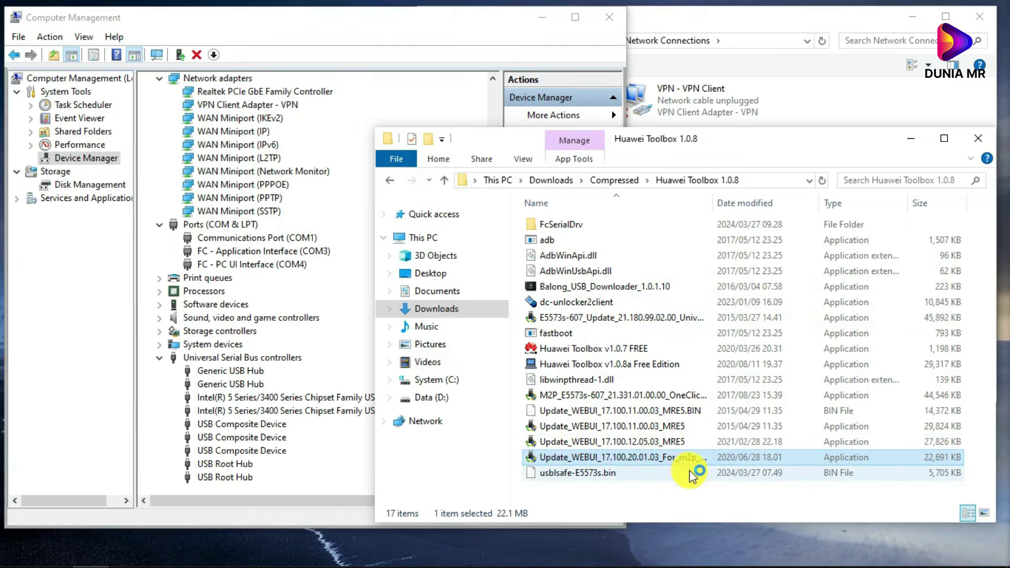
{"action": "left_click", "coordinate": [675, 446]}
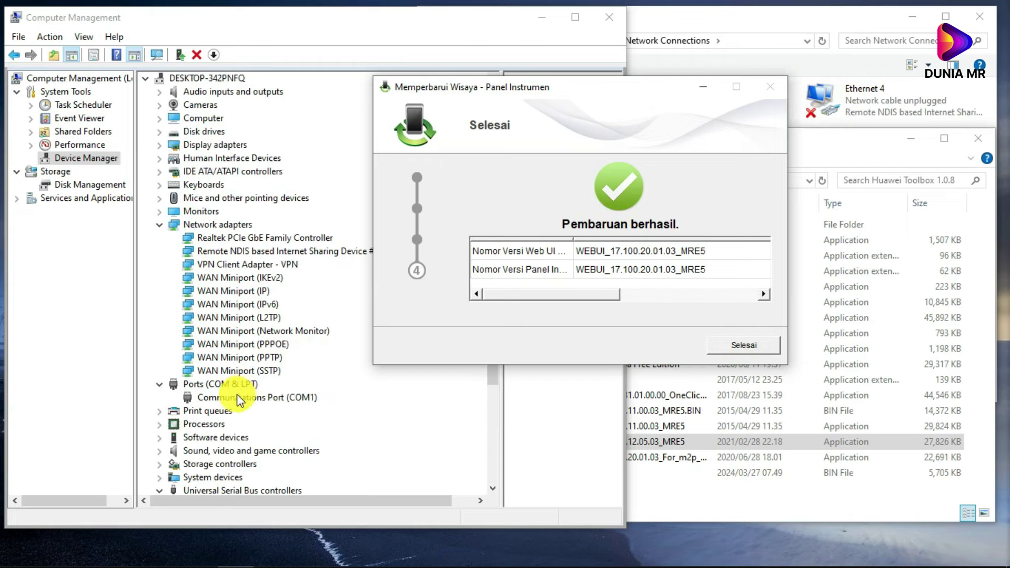
Check the Remote NDIS based Internet Sharing Device in Device Manager, finish the web UI update wizard, and return to the toolbox folder
{"action": "left_click", "coordinate": [282, 252]}
{"action": "scroll", "coordinate": [358, 141], "scroll_direction": "down", "scroll_amount": 3}
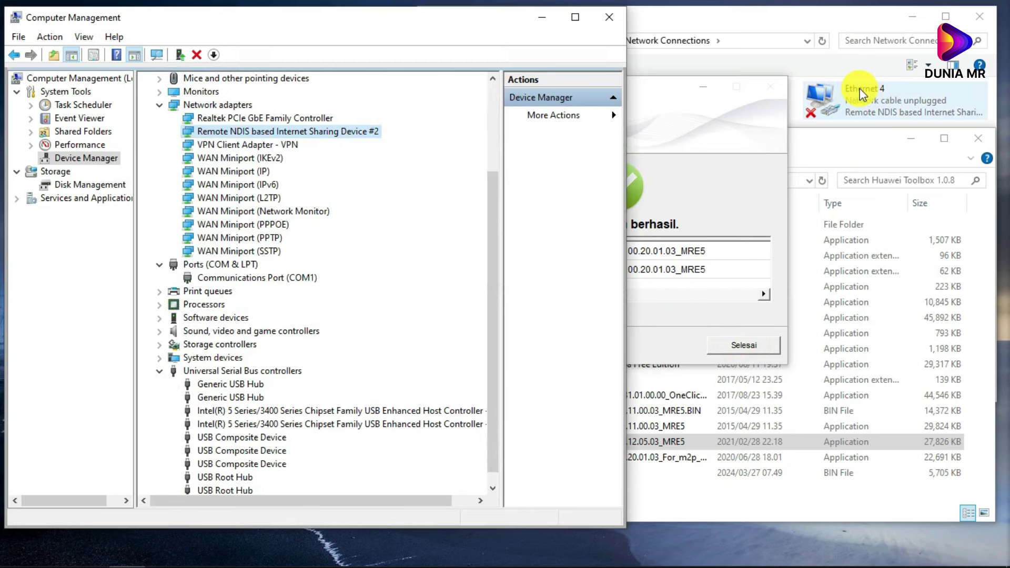
{"action": "left_click", "coordinate": [651, 90]}
{"action": "left_click", "coordinate": [727, 339]}
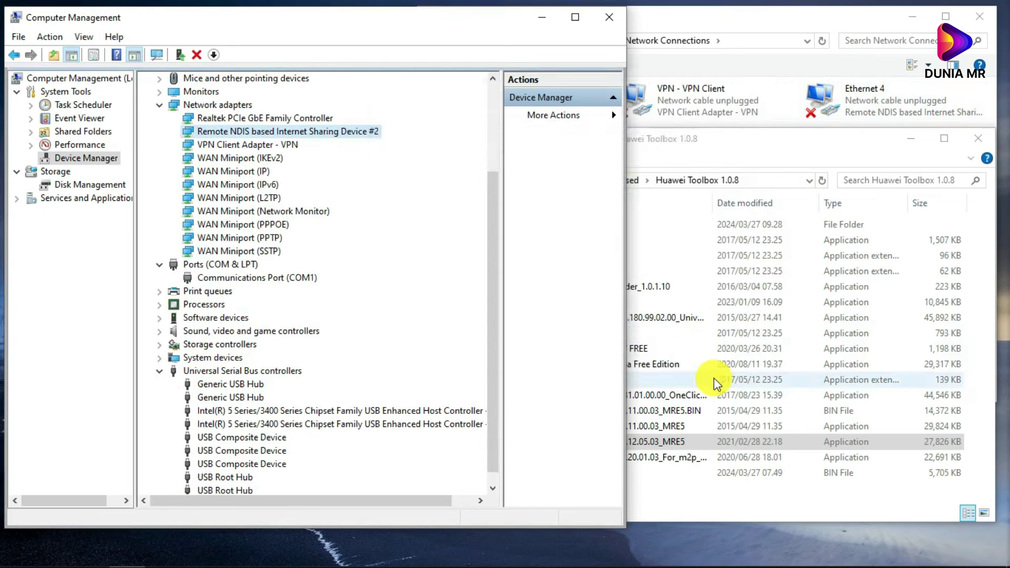
{"action": "left_click", "coordinate": [715, 378]}
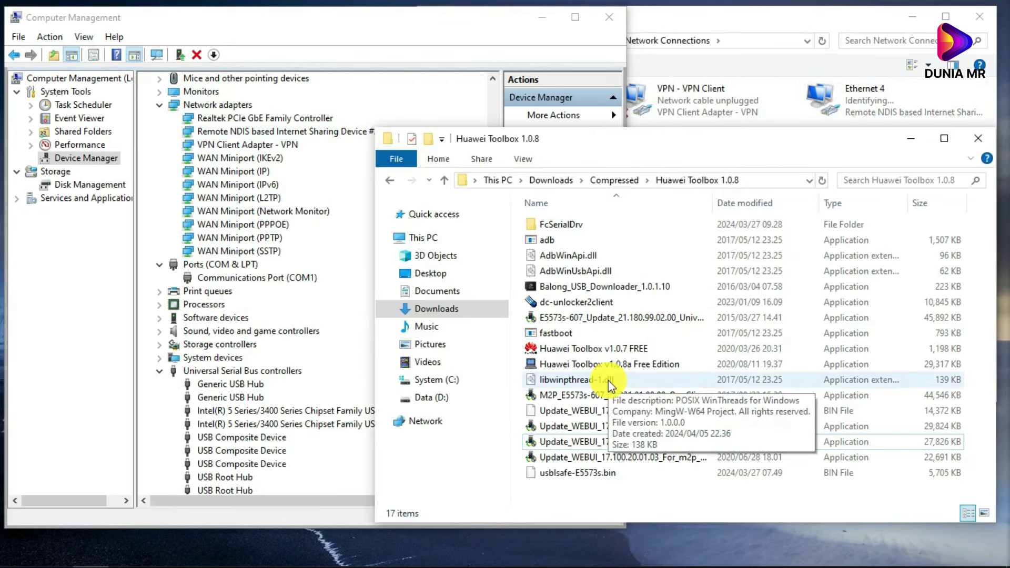